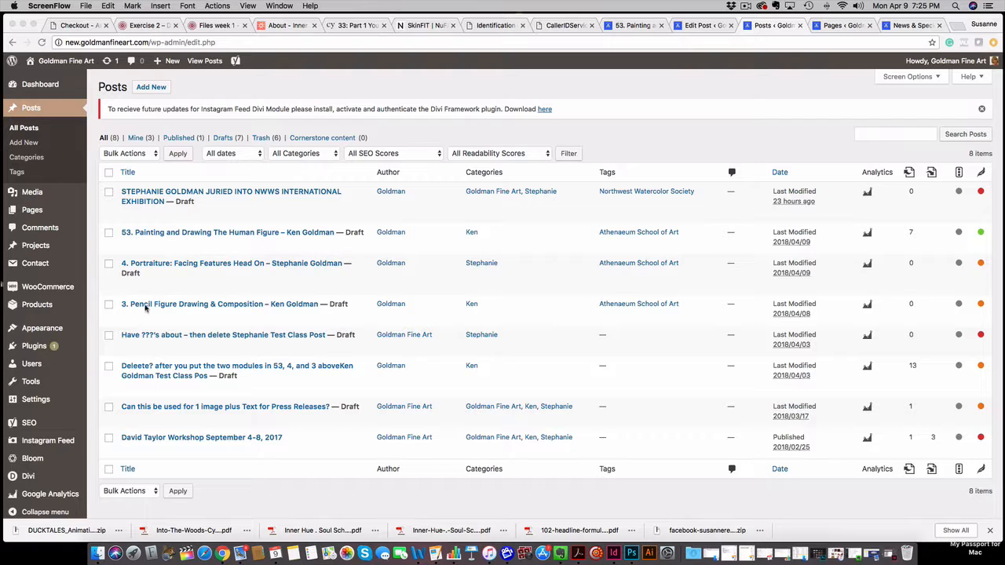
- Open the draft post "4. Portraiture: Facing Features Head On" for editing and keep its page layout at Fullwidth
left_click(130, 285)
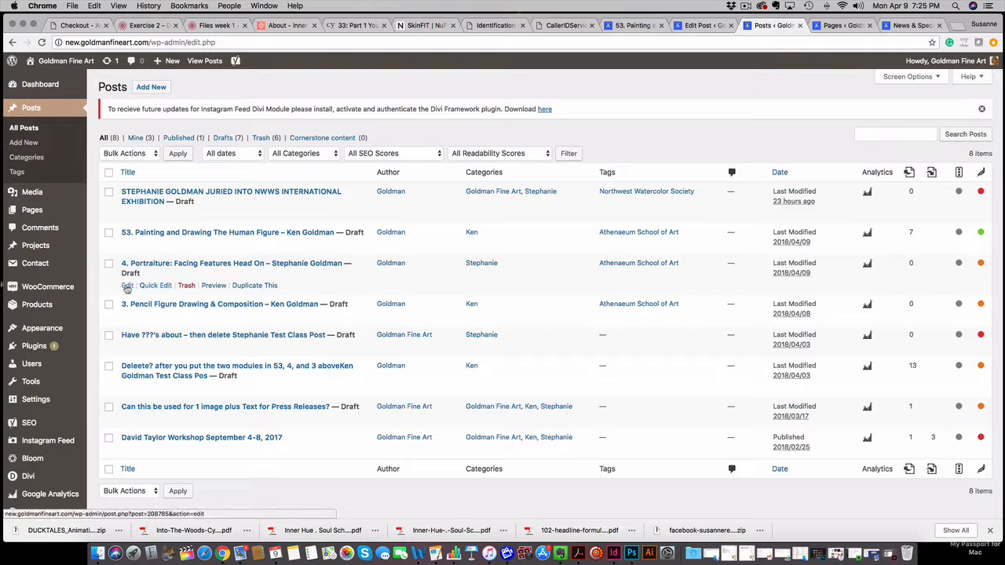
left_click(127, 287)
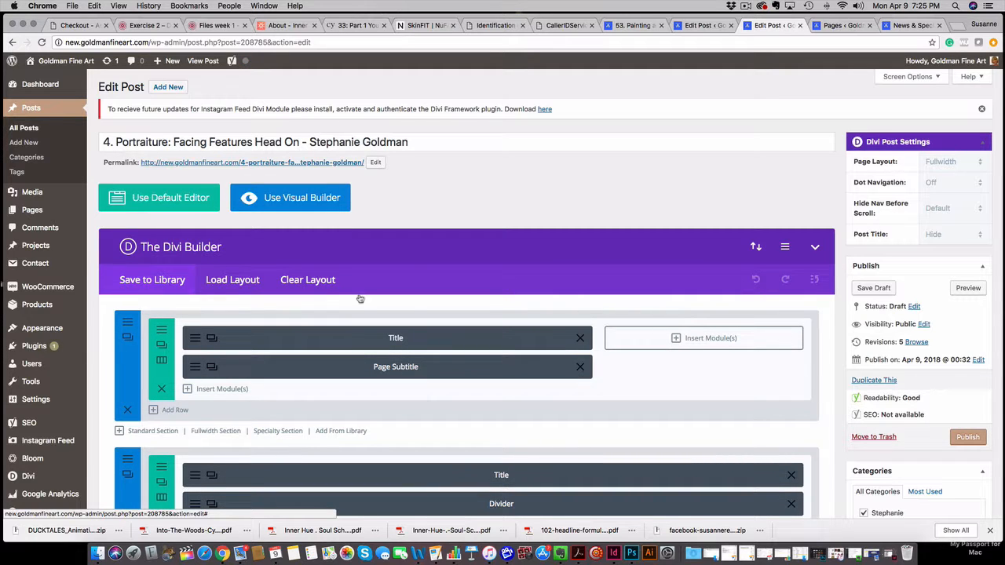
scroll(480, 318, "down", 3)
scroll(481, 320, "up", 4)
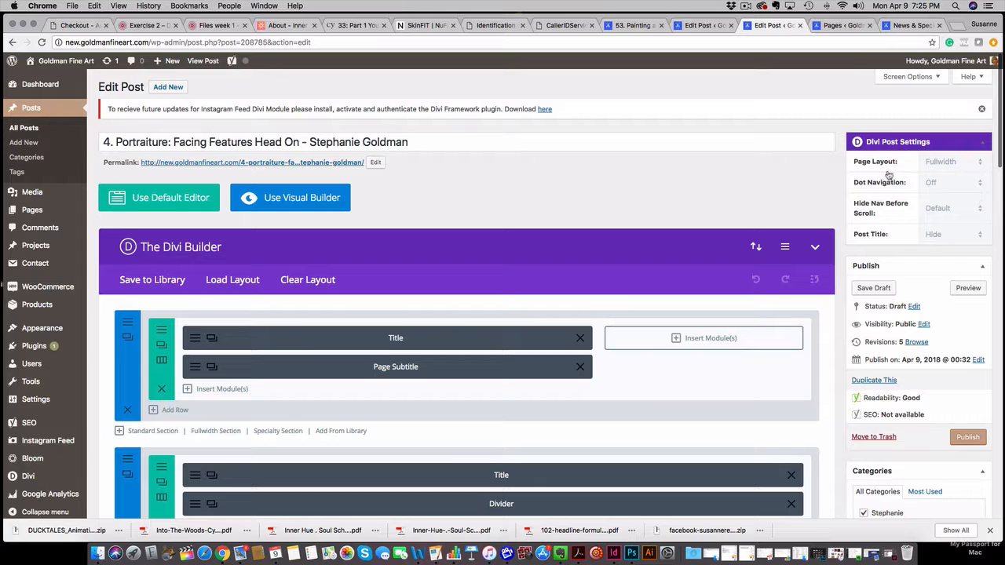
left_click(980, 164)
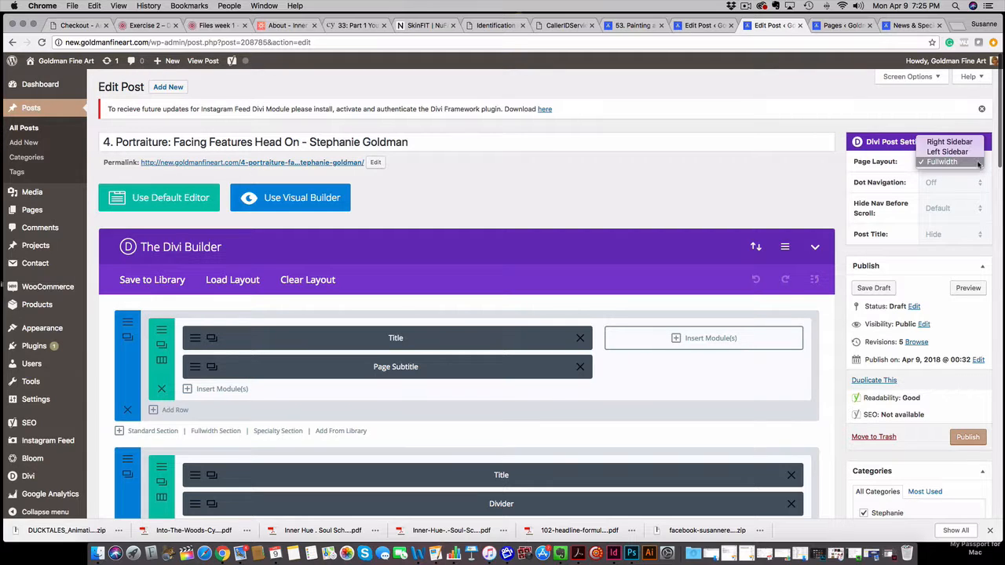
left_click(947, 162)
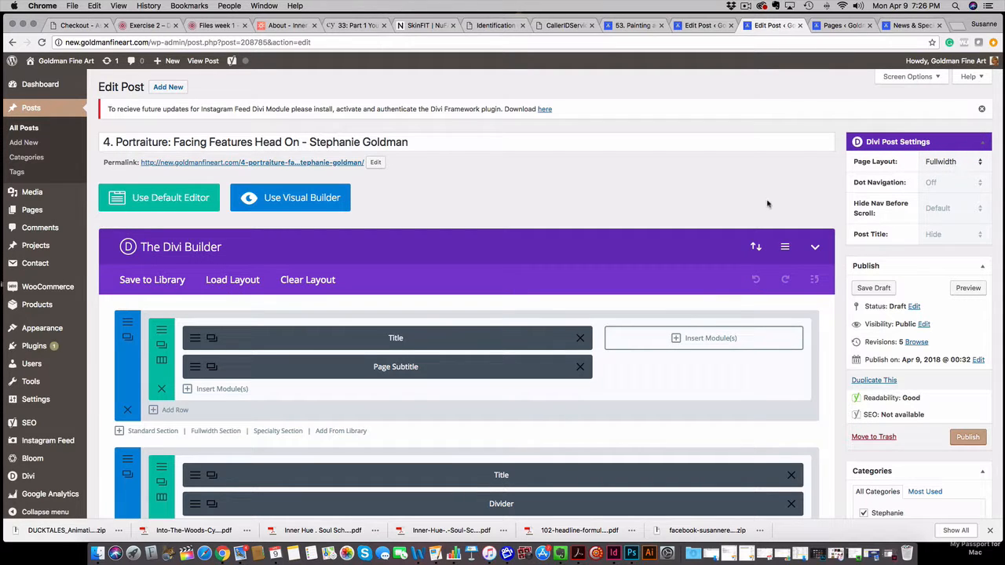
- Examine the post's builder sections down to the email opt-in, especially the standalone Button section and the place below it
scroll(744, 200, "down", 8)
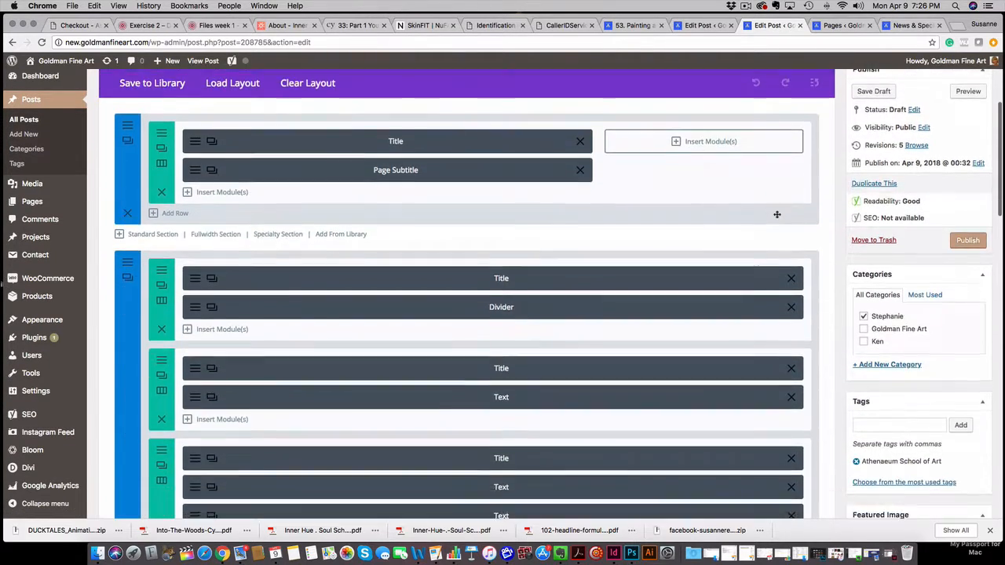
scroll(776, 214, "down", 10)
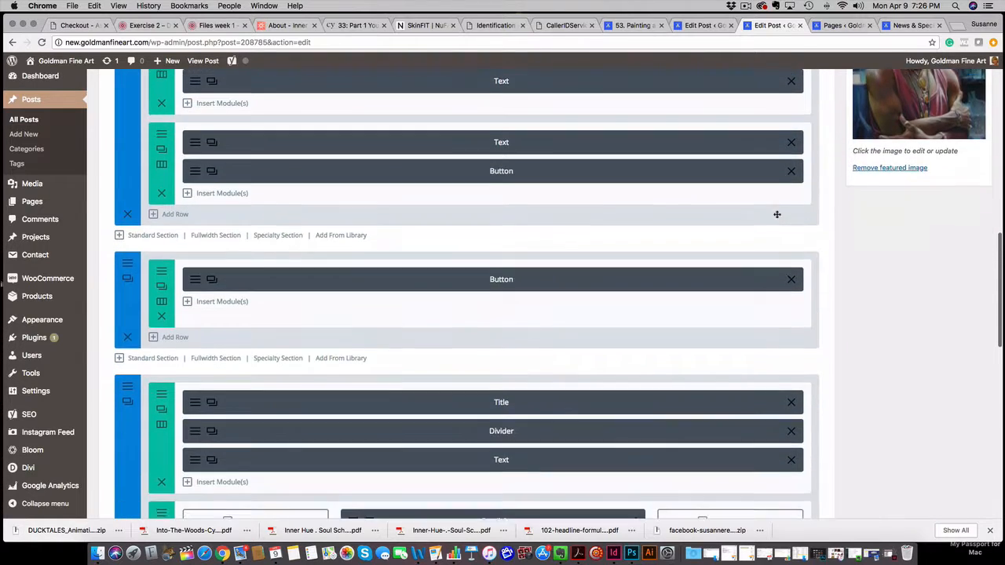
scroll(776, 213, "down", 1)
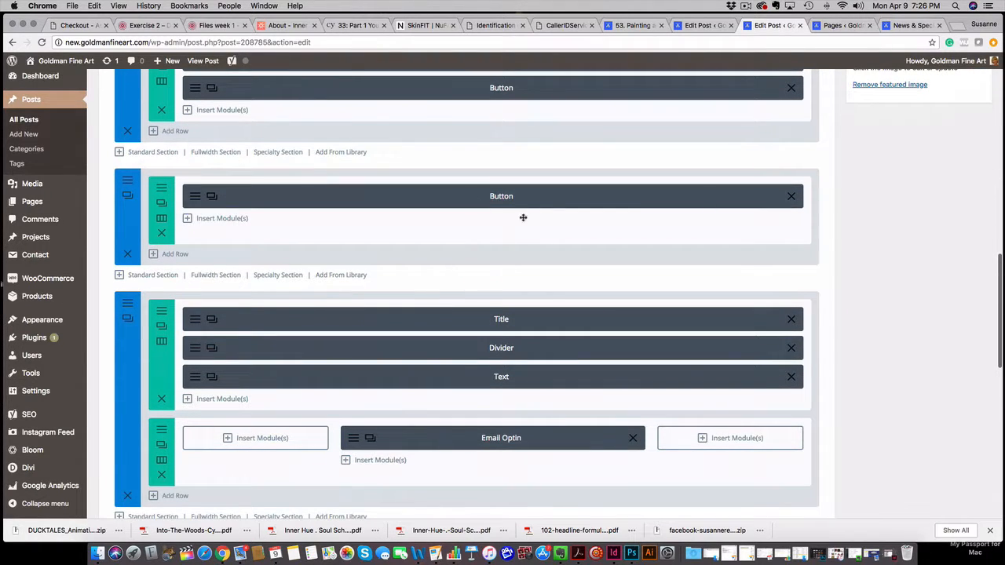
scroll(627, 233, "up", 5)
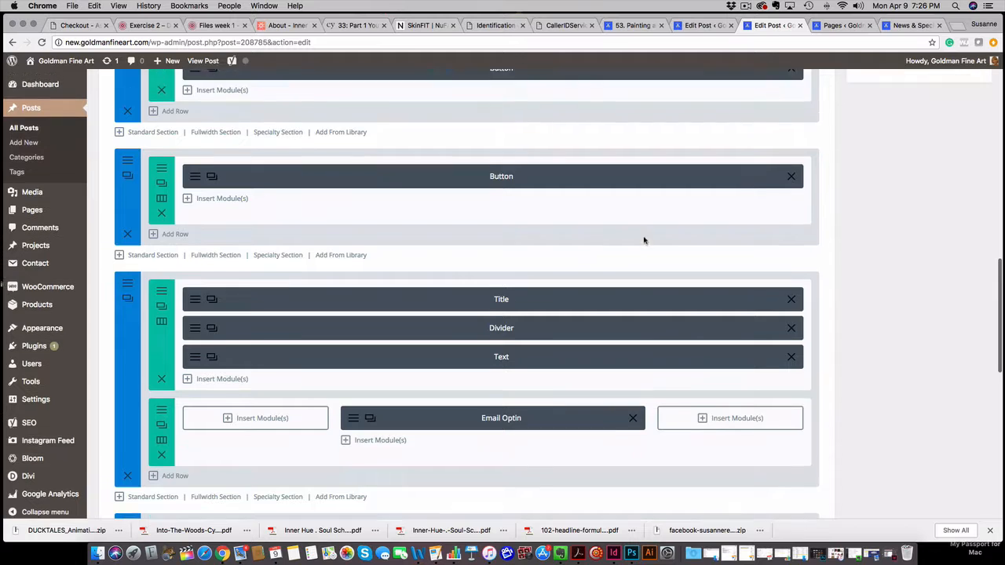
scroll(645, 237, "up", 1)
scroll(644, 236, "down", 1)
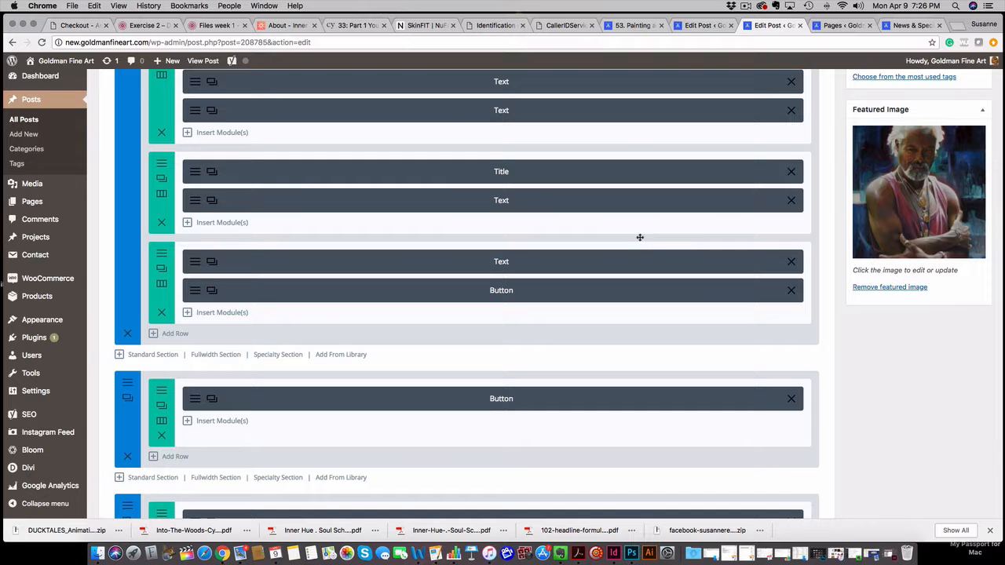
scroll(612, 259, "down", 3)
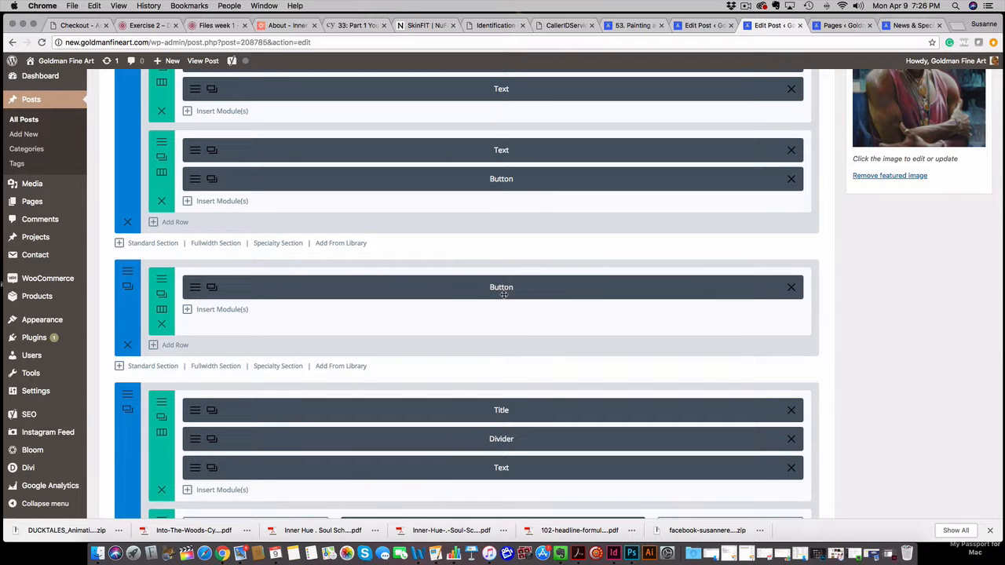
scroll(457, 299, "down", 1)
scroll(457, 299, "down", 2)
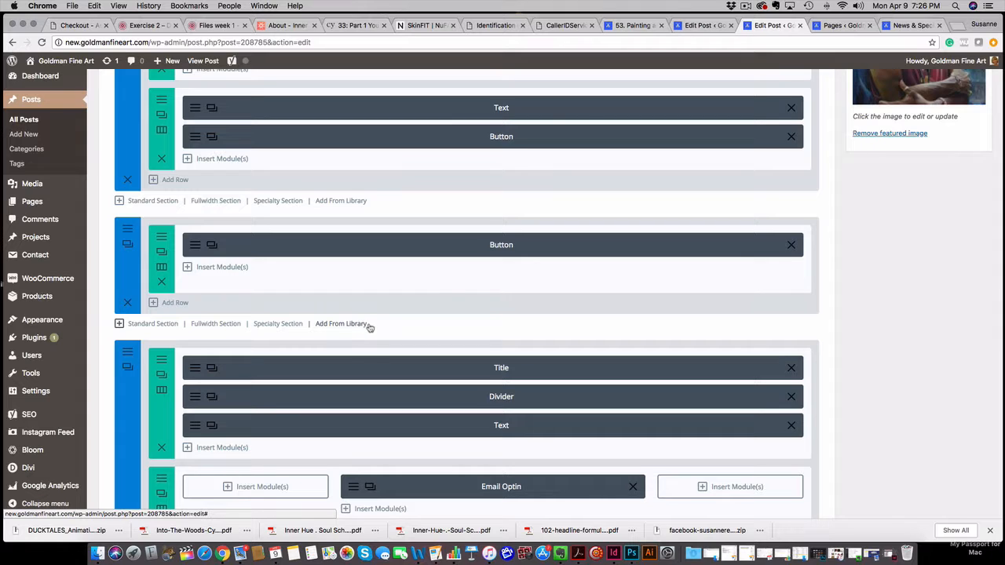
- Open the front-end view of the portraiture post in a new tab and switch to it
right_click(206, 61)
left_click(248, 68)
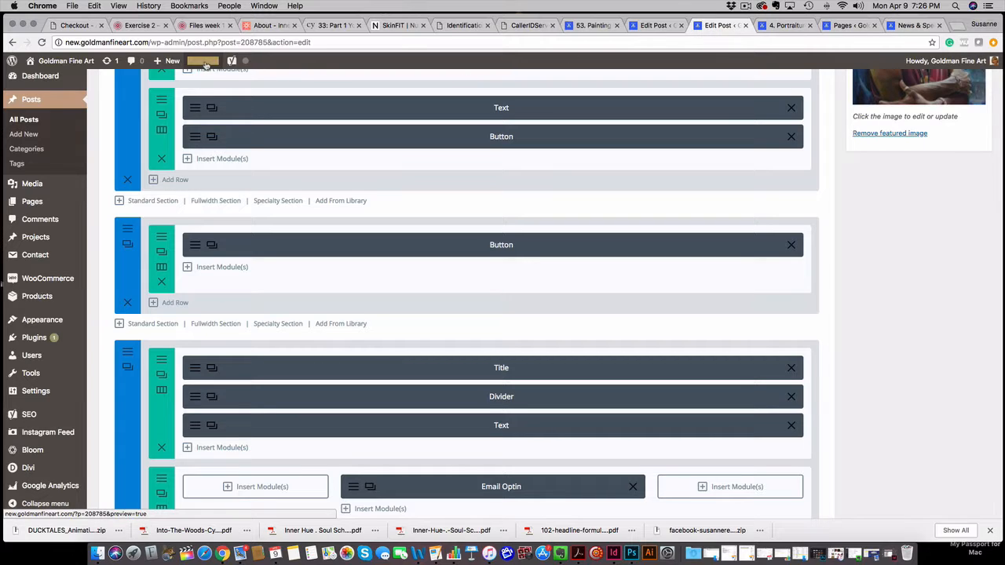
mouse_move(209, 68)
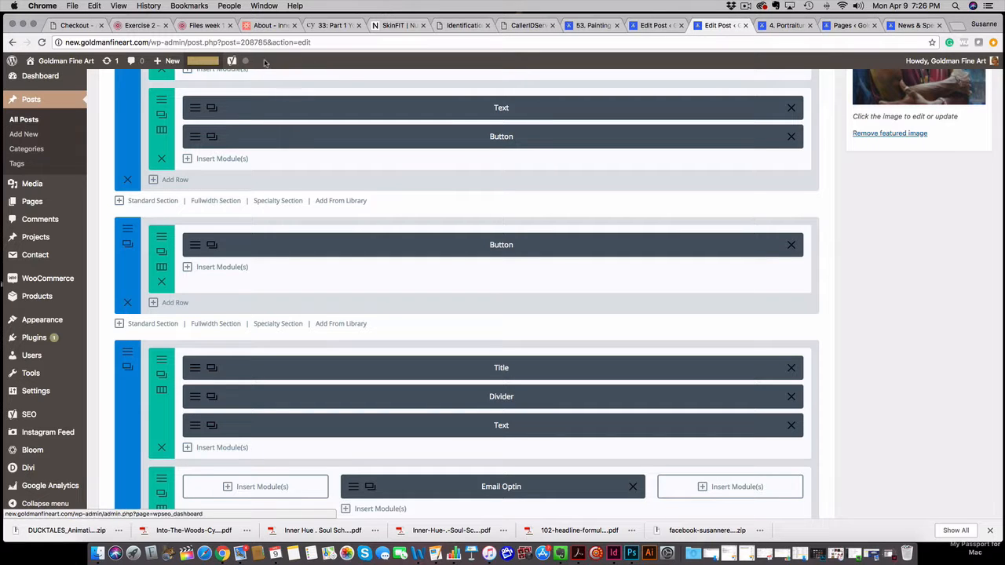
scroll(292, 65, "up", 1)
scroll(290, 65, "up", 10)
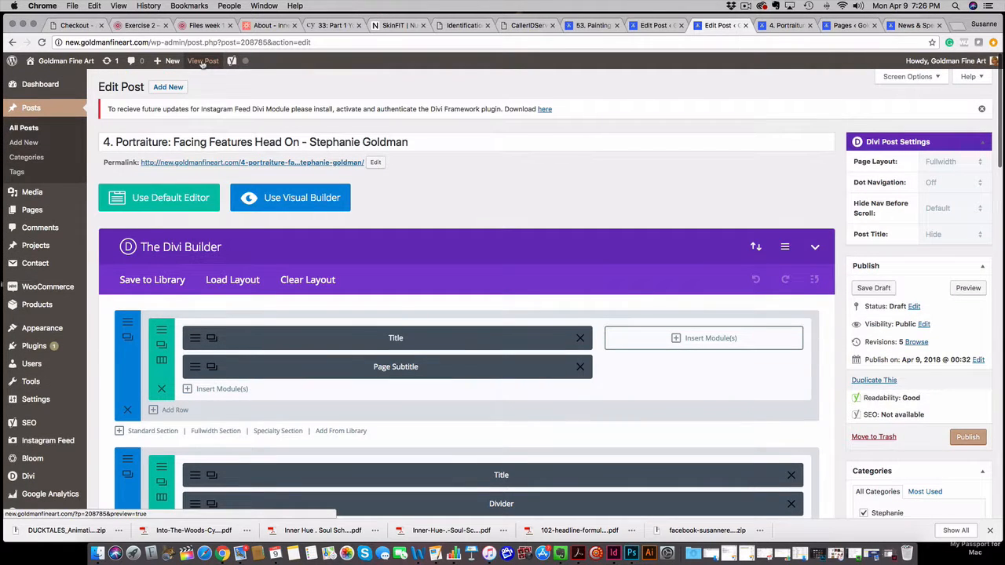
right_click(203, 63)
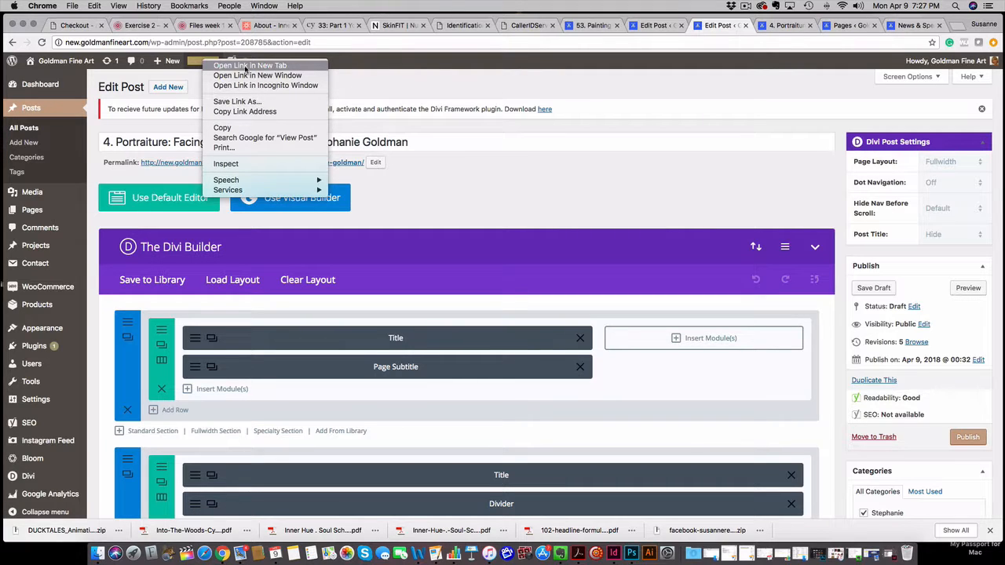
left_click(382, 66)
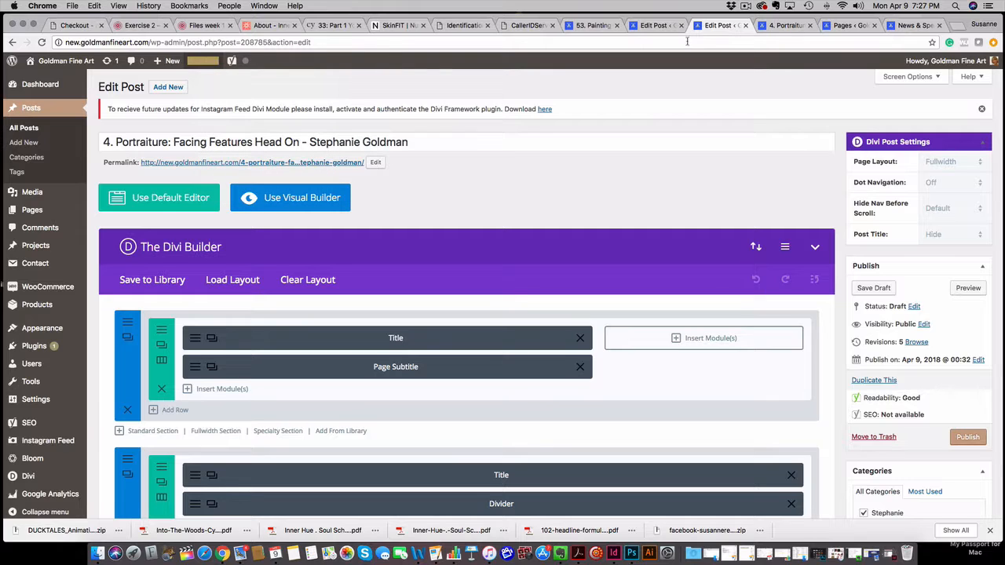
left_click(795, 25)
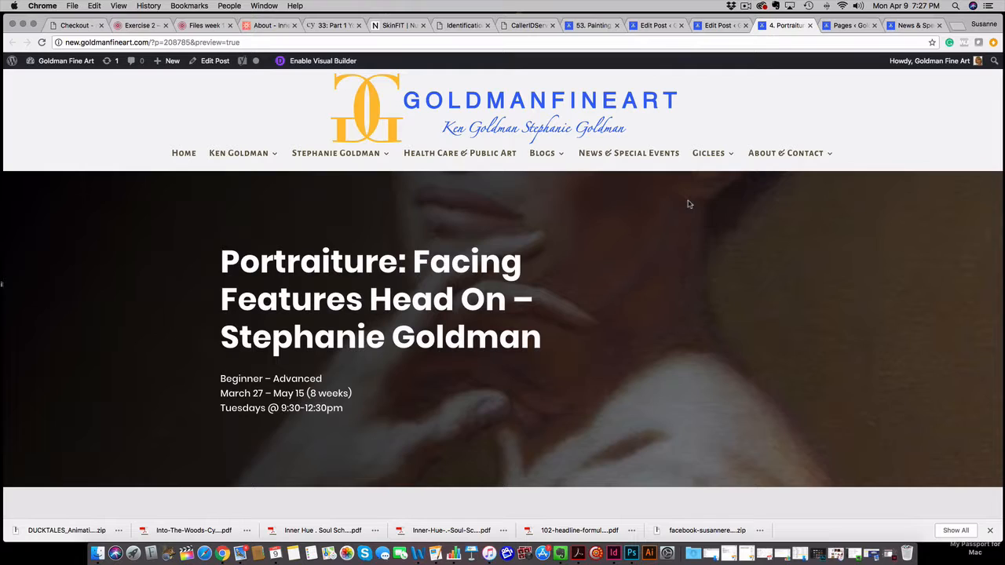
- Review the previewed course page from the overview to the newsletter signup, checking the dark button section below the Enroll button
scroll(687, 204, "down", 3)
scroll(687, 204, "down", 10)
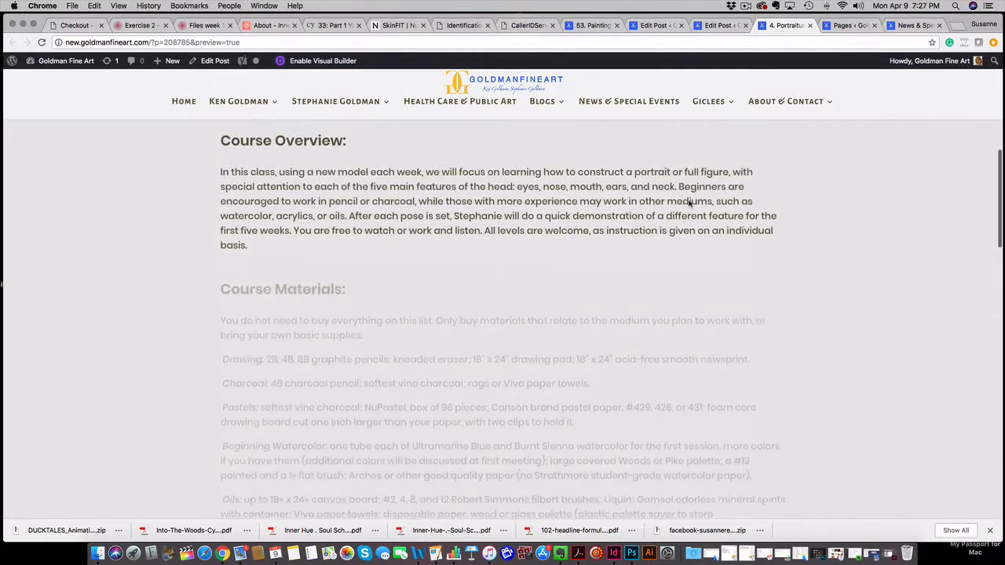
scroll(688, 204, "down", 15)
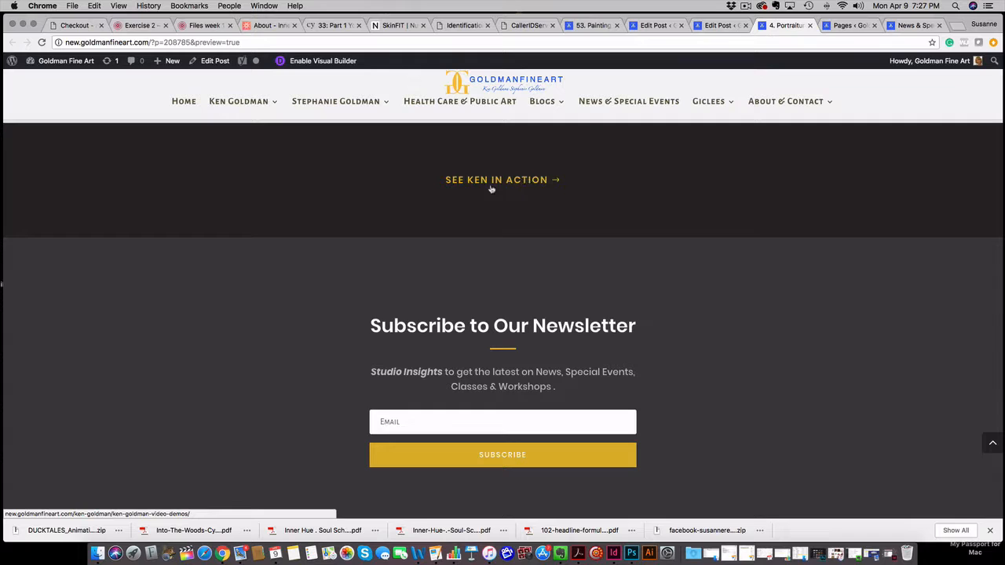
scroll(491, 189, "up", 1)
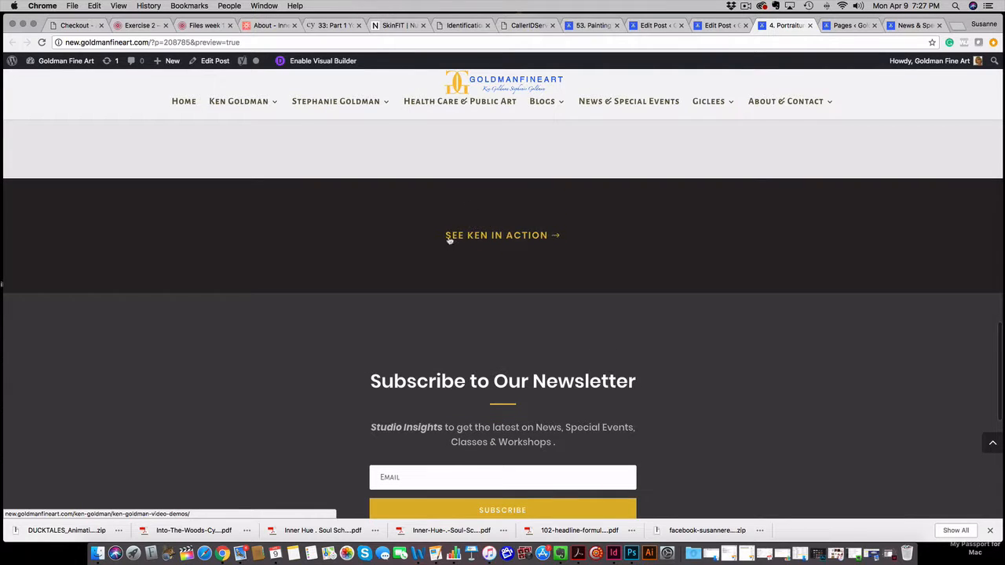
scroll(449, 236, "up", 2)
scroll(449, 238, "up", 2)
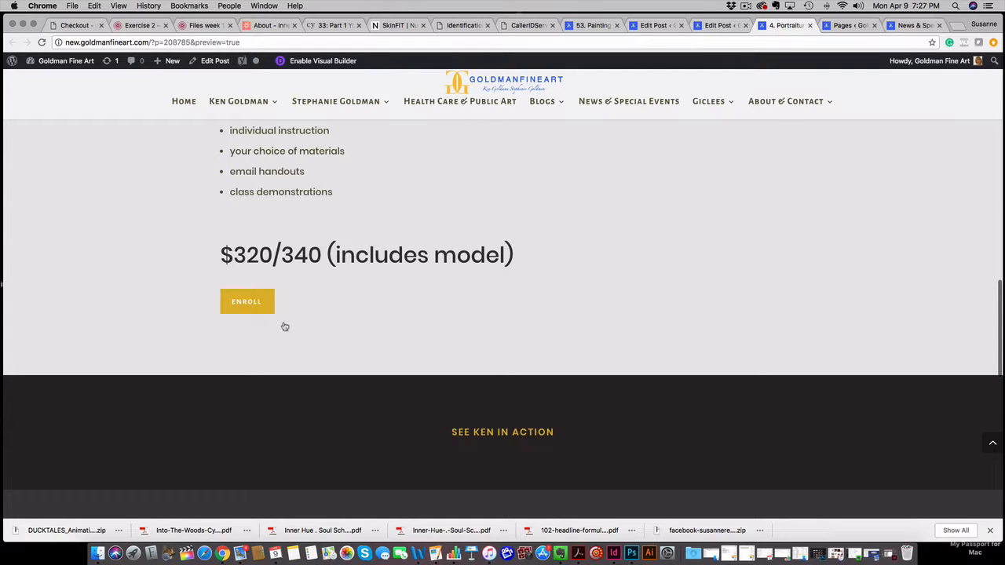
scroll(727, 446, "down", 1)
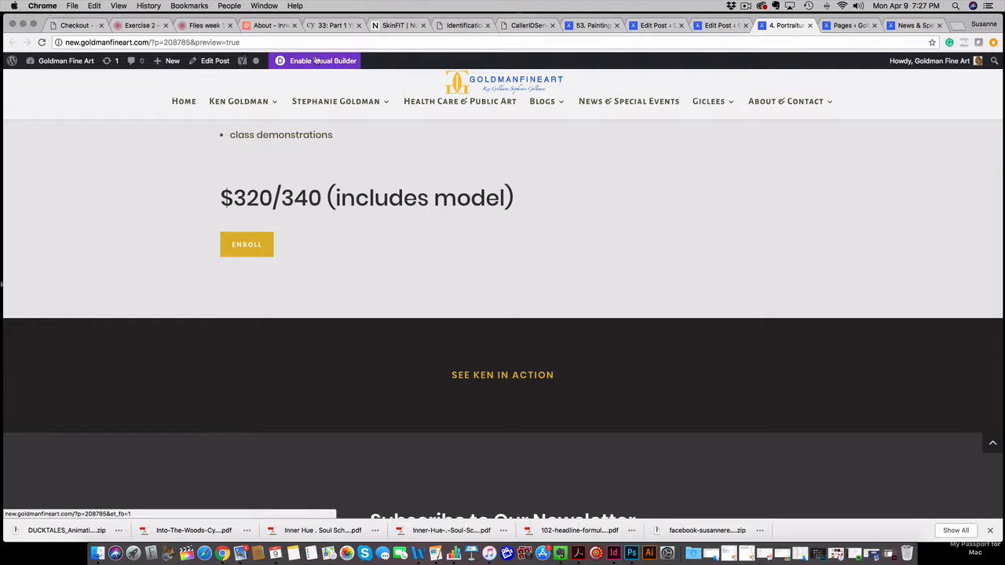
- Return to the post editor and add "module-class images" from the library's classes category directly below the standalone Button section
left_click(720, 25)
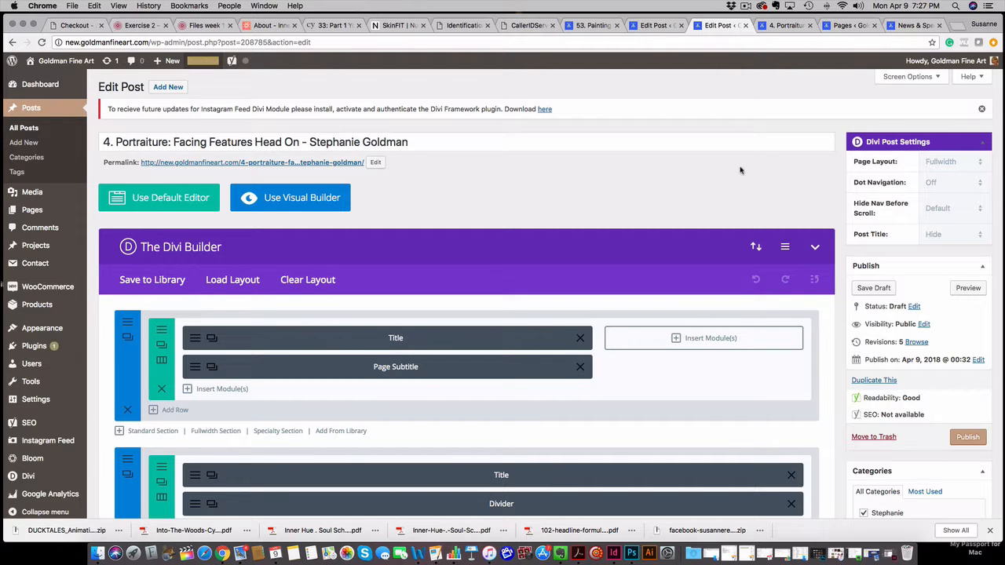
scroll(739, 170, "down", 15)
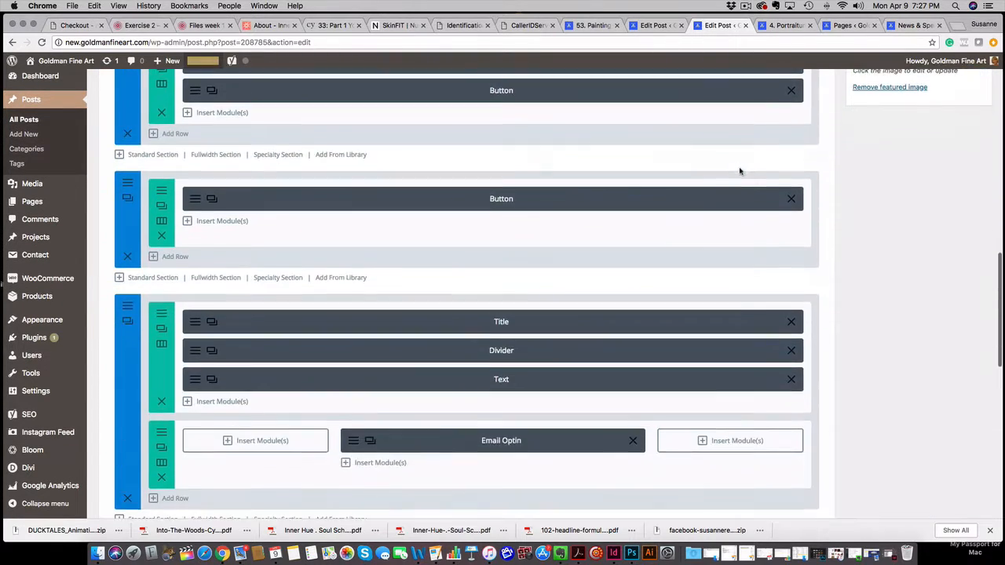
scroll(739, 171, "down", 15)
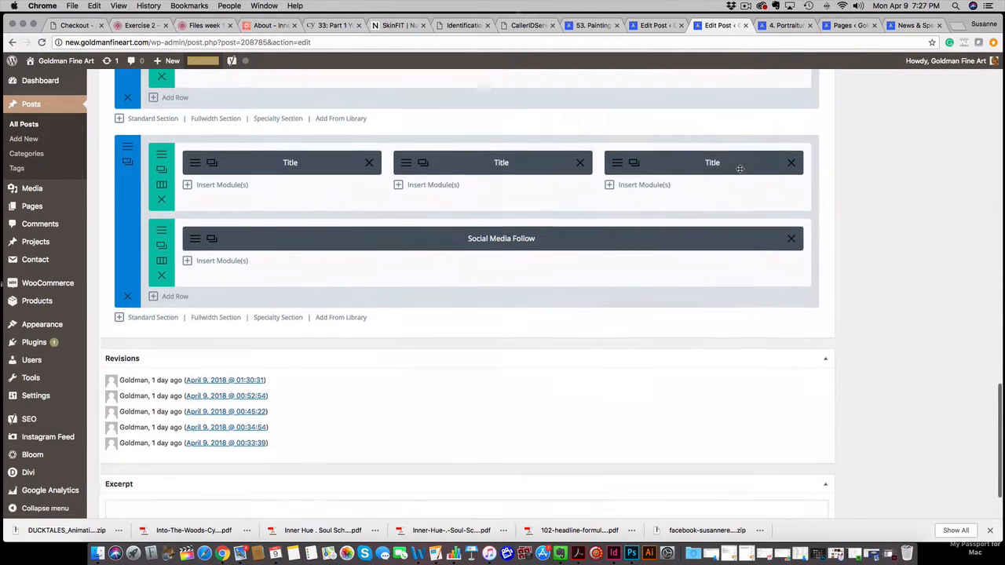
scroll(739, 170, "up", 10)
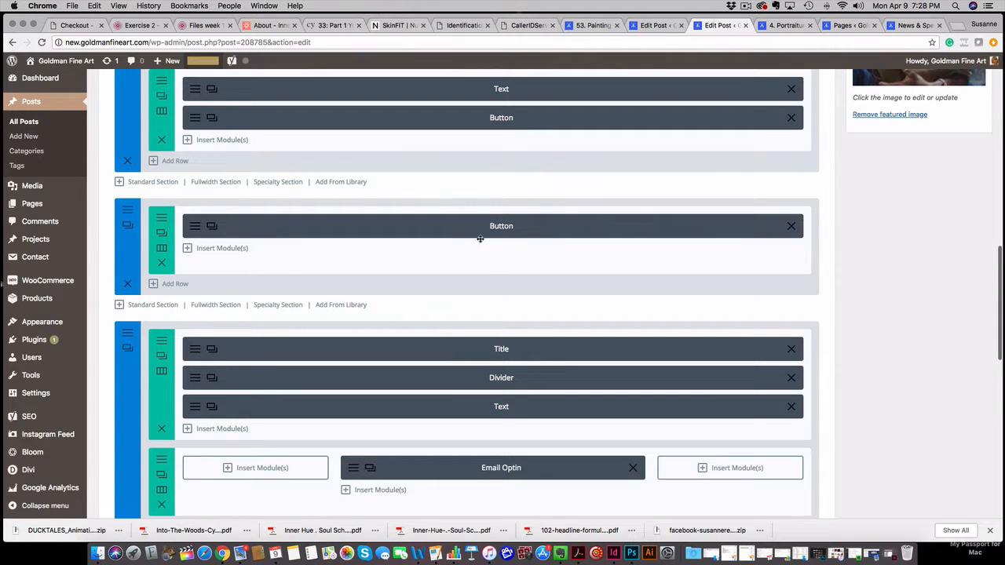
left_click(335, 305)
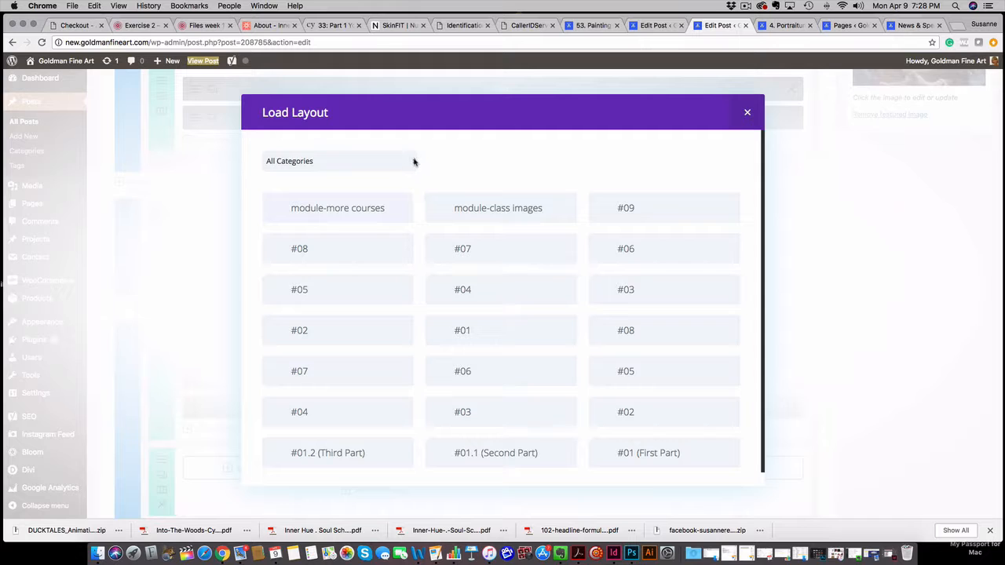
left_click(412, 161)
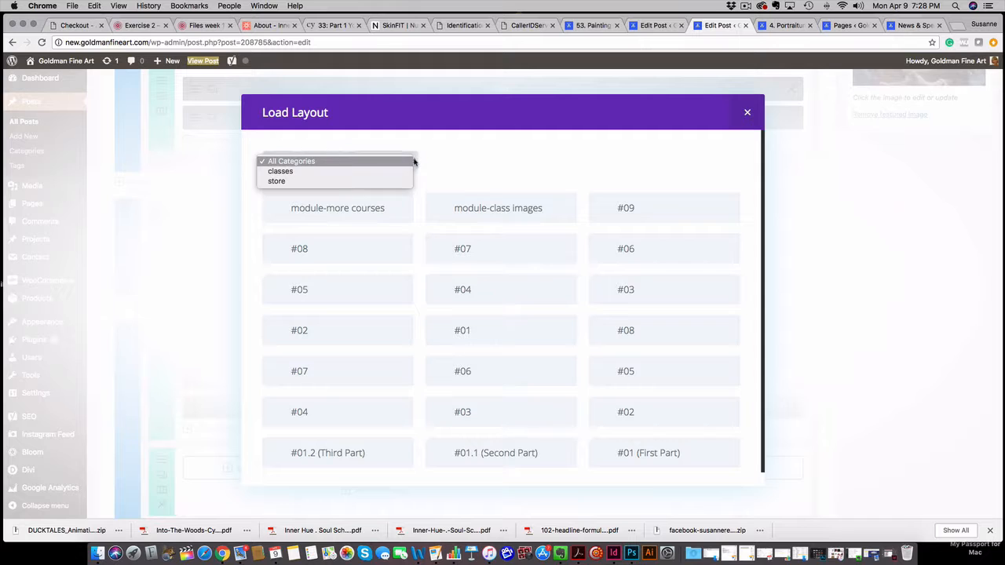
left_click(312, 172)
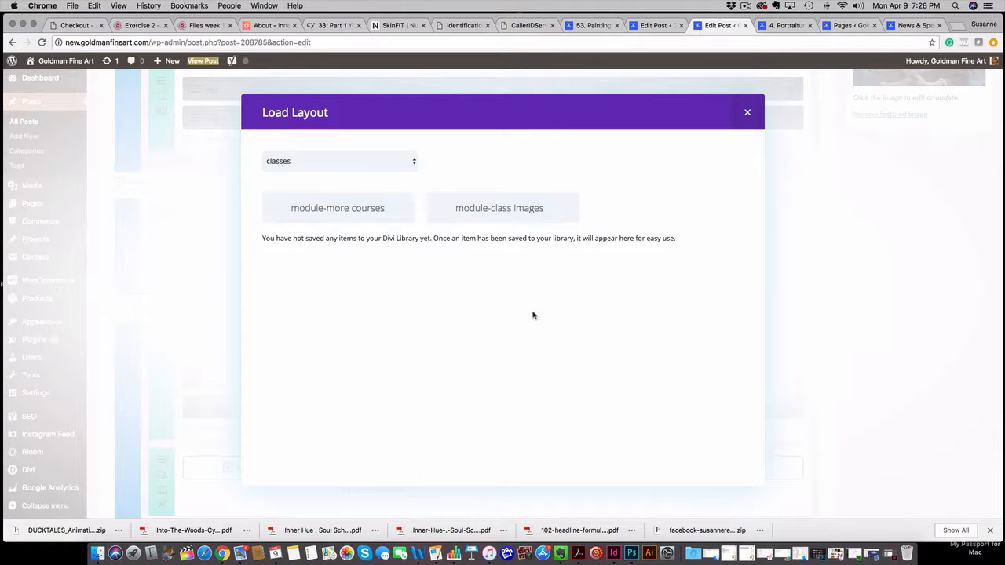
left_click(496, 209)
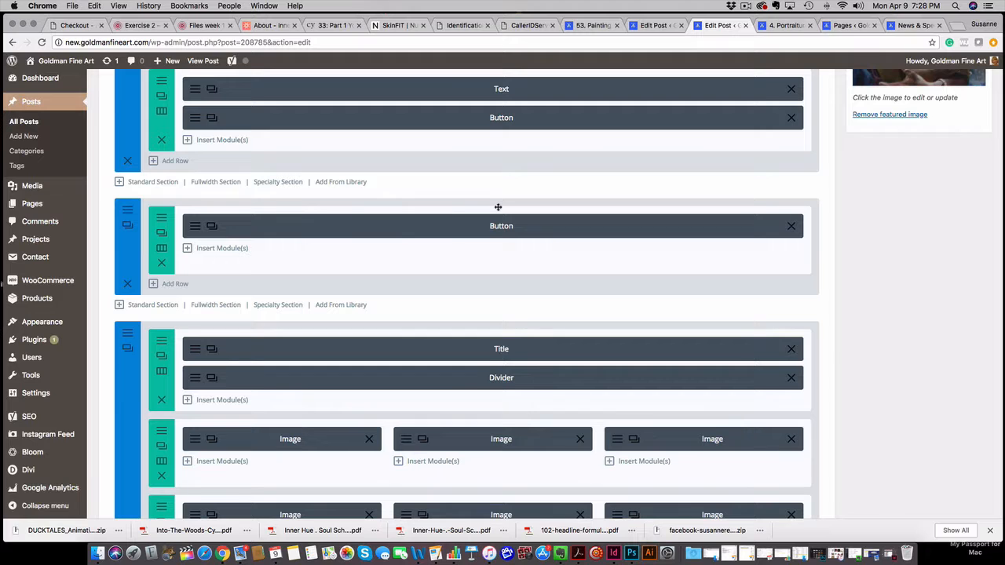
- Delete the standalone Button section directly above the newly added class images section
scroll(466, 345, "down", 5)
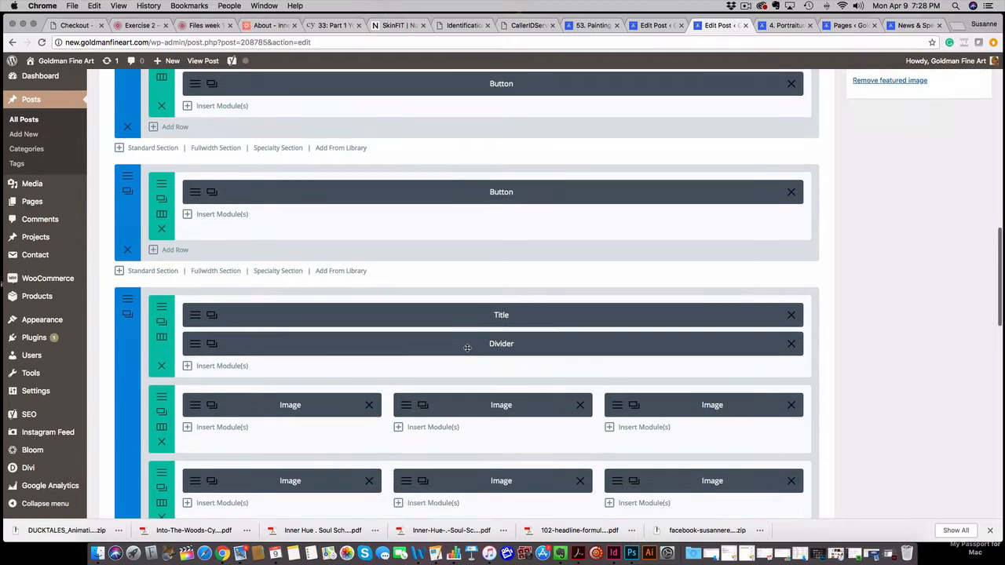
scroll(466, 347, "down", 2)
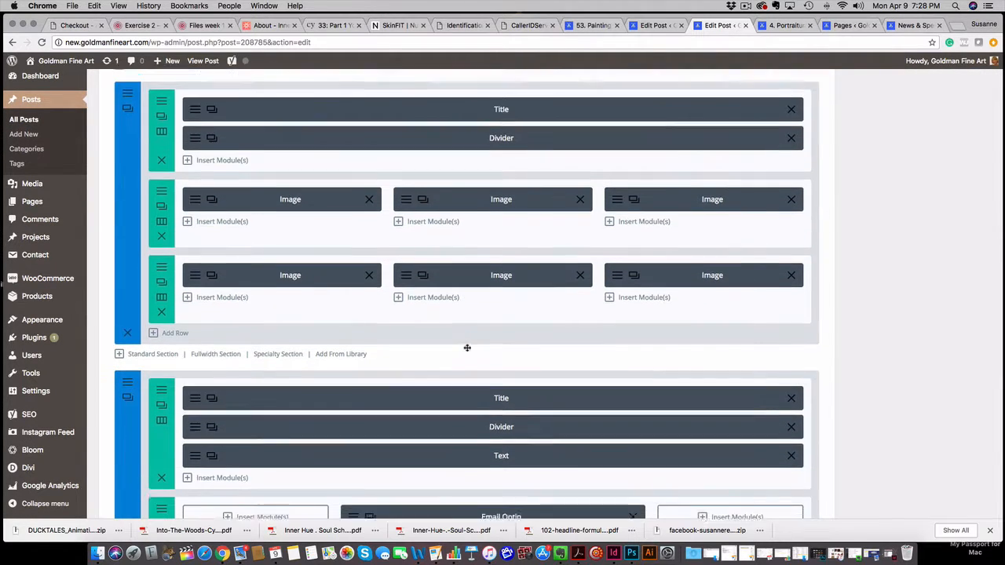
scroll(468, 347, "up", 5)
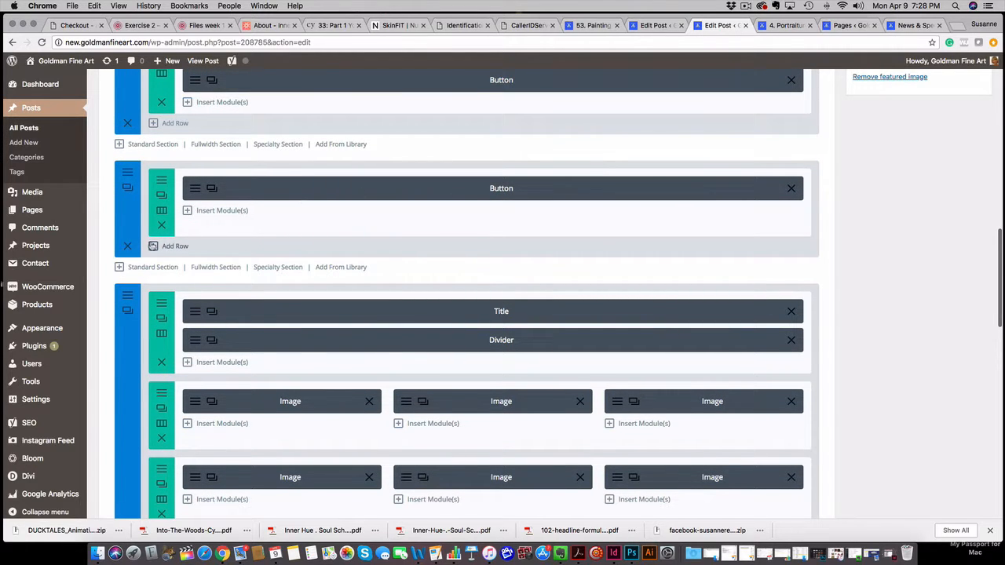
left_click(128, 248)
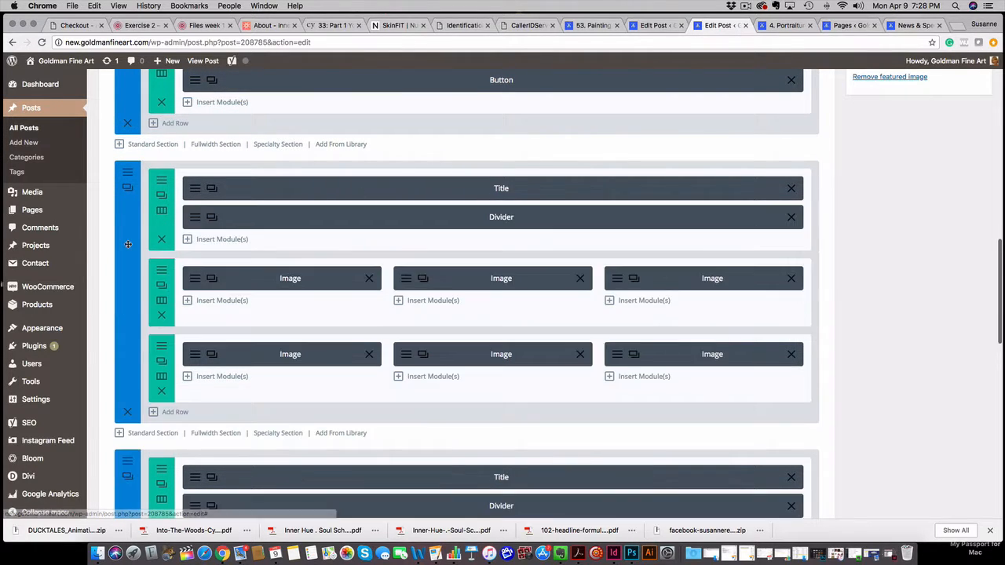
- Save the portraiture post as a draft with its new class images section
scroll(412, 259, "up", 5)
scroll(411, 259, "up", 10)
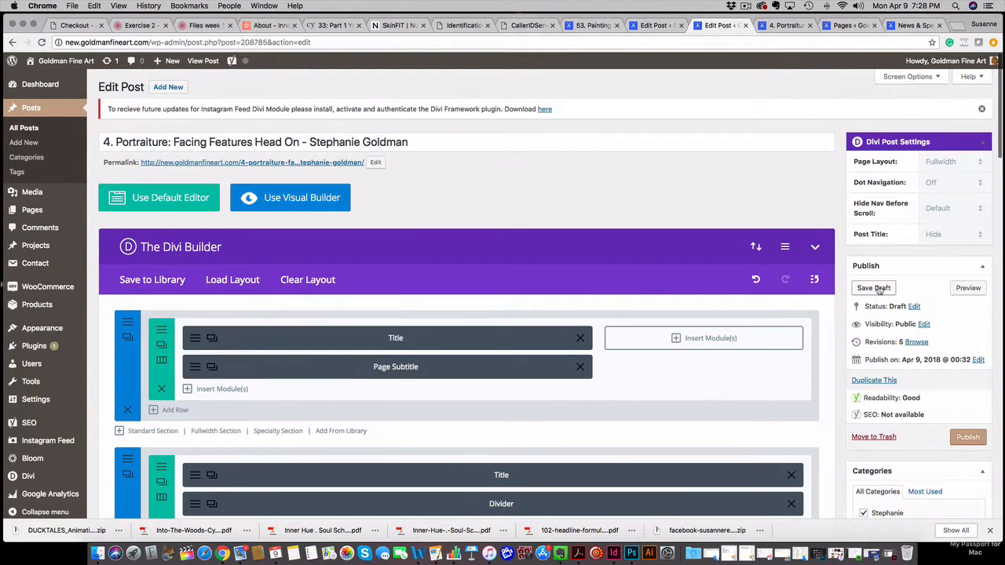
left_click(886, 289)
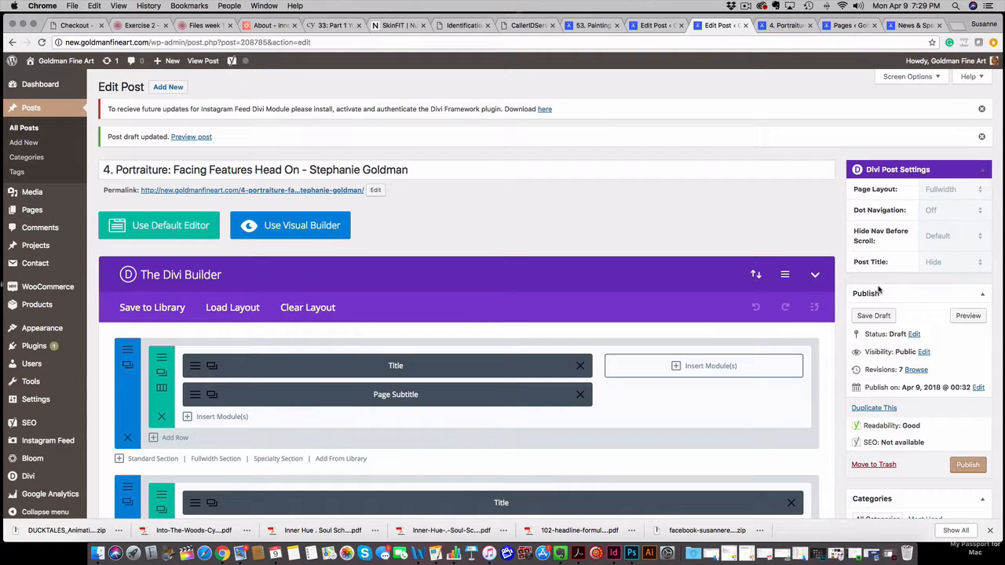
- Review the post's section layout in the builder, from the title section through the class images and email optin to the social media section
scroll(711, 246, "down", 4)
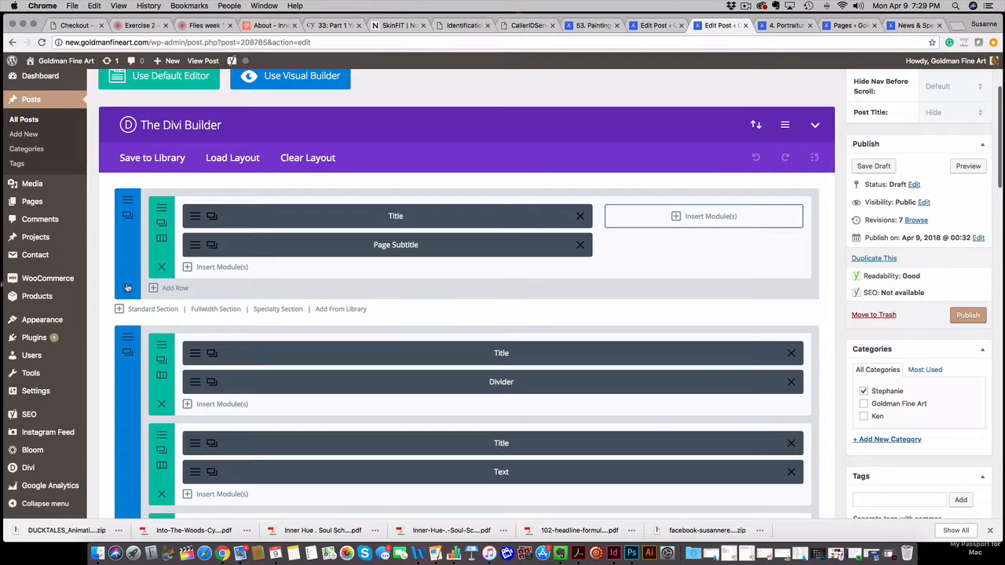
scroll(412, 406, "down", 10)
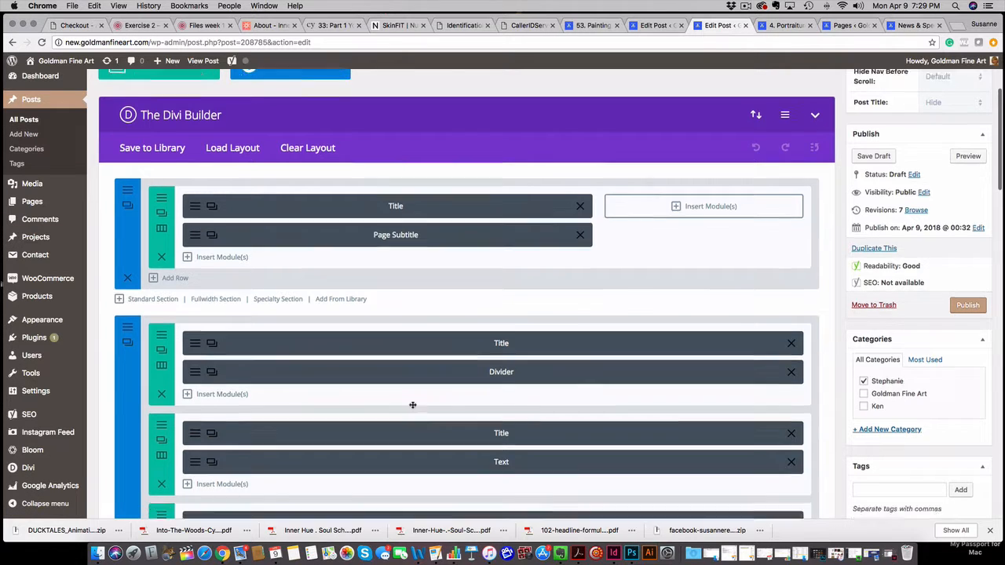
scroll(412, 404, "down", 15)
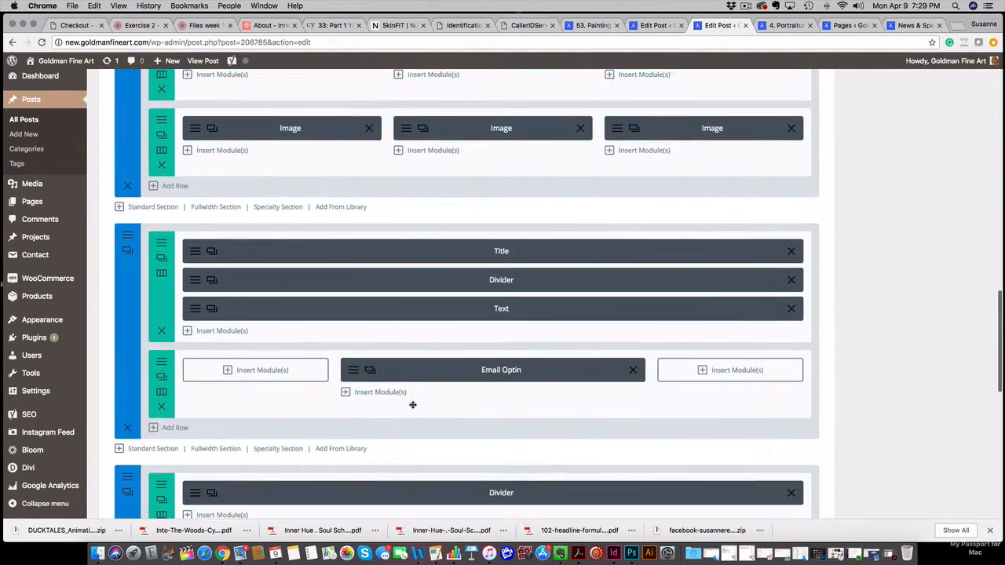
scroll(413, 403, "down", 2)
scroll(413, 404, "up", 20)
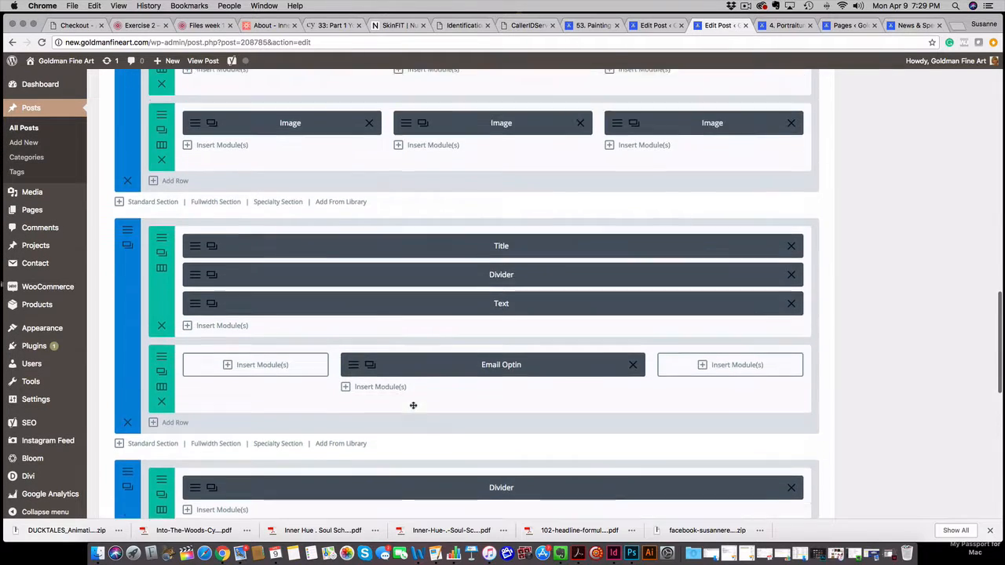
scroll(415, 408, "up", 2)
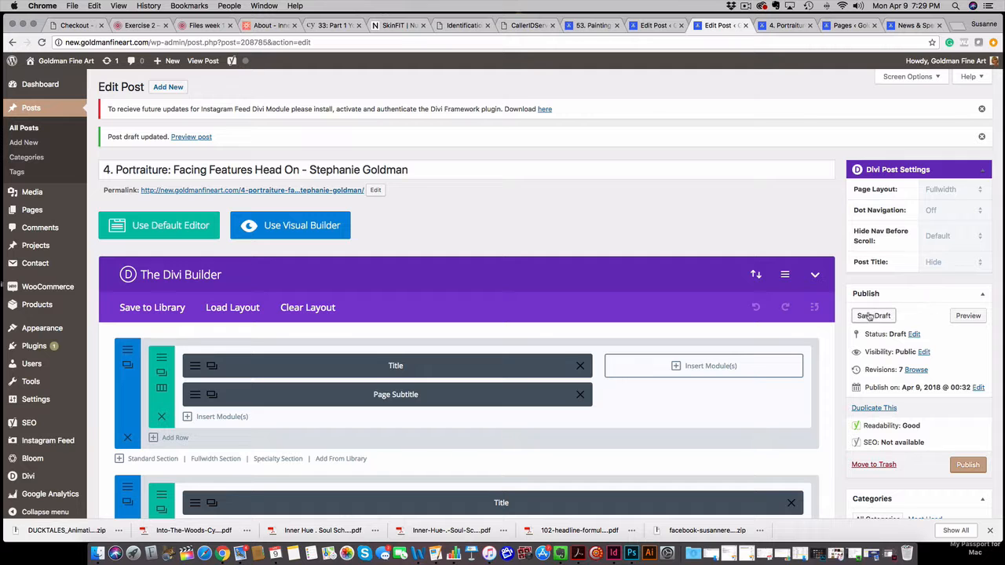
scroll(760, 342, "down", 10)
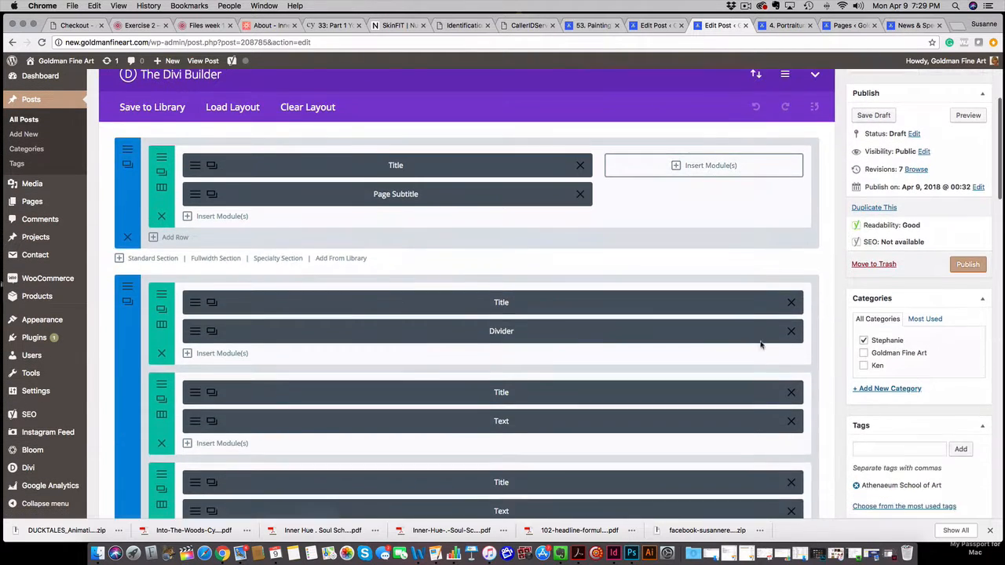
scroll(760, 342, "down", 10)
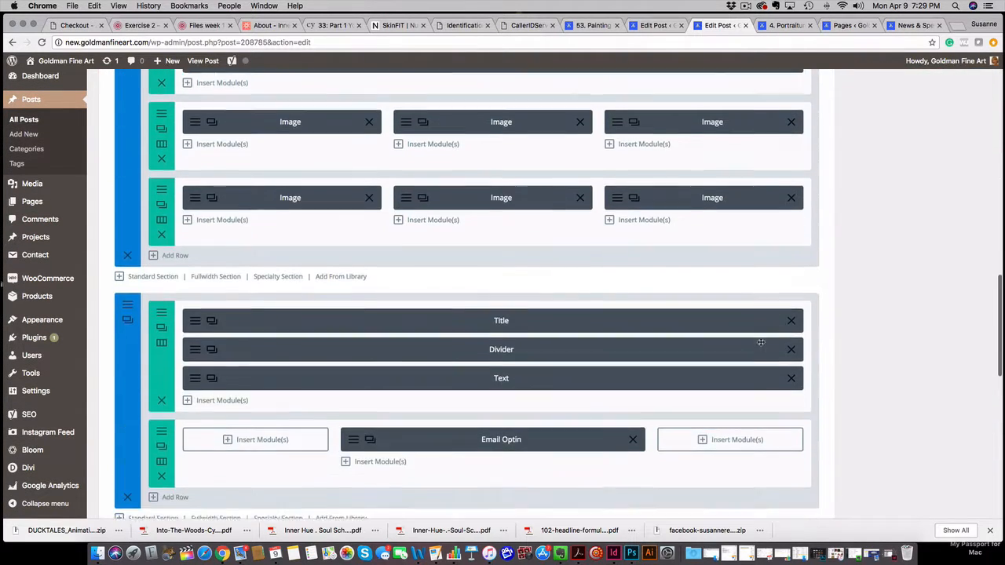
scroll(760, 343, "down", 5)
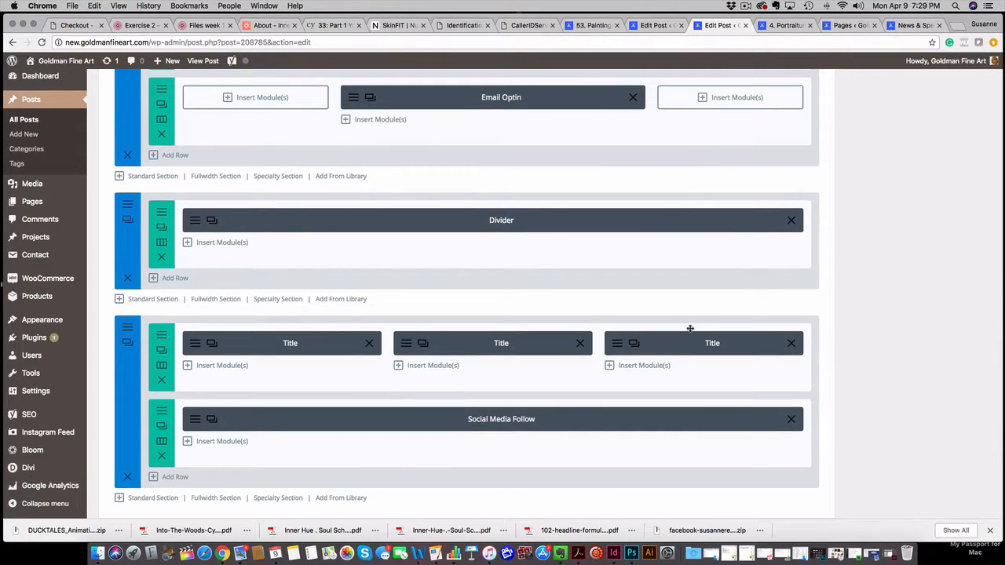
scroll(655, 279, "up", 5)
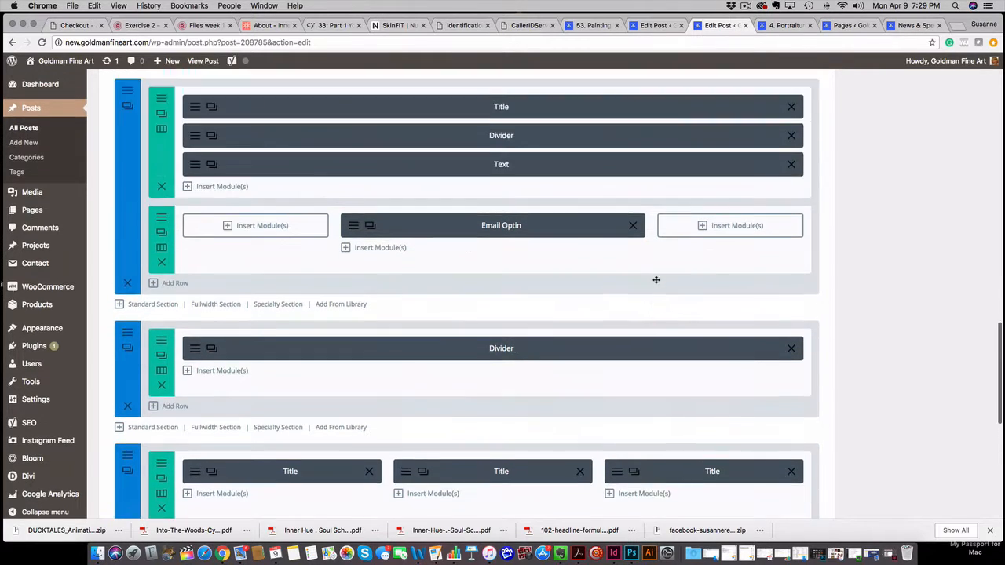
scroll(651, 275, "up", 3)
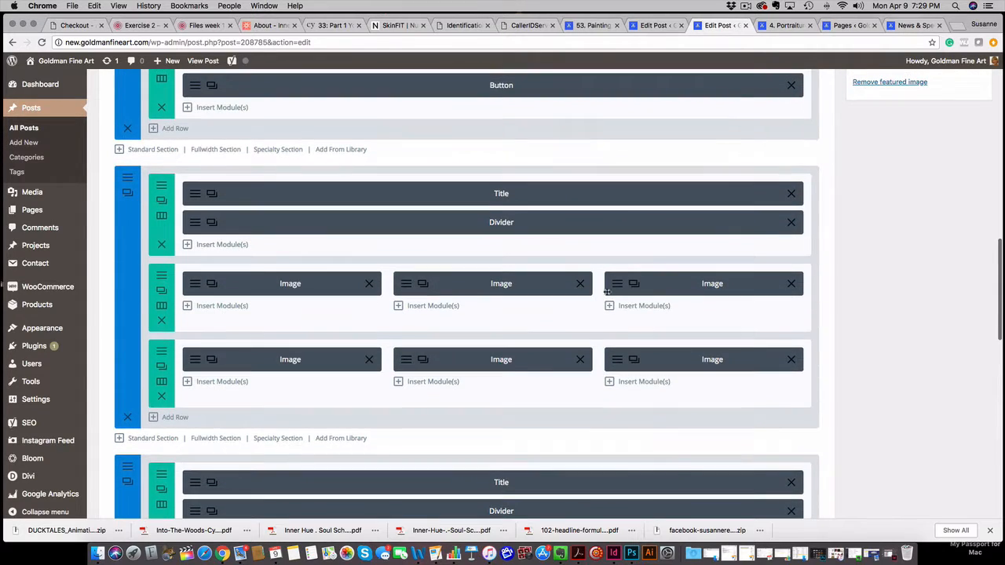
- Switch to the portraiture post's front-end preview and reload it to load the saved draft
left_click(785, 25)
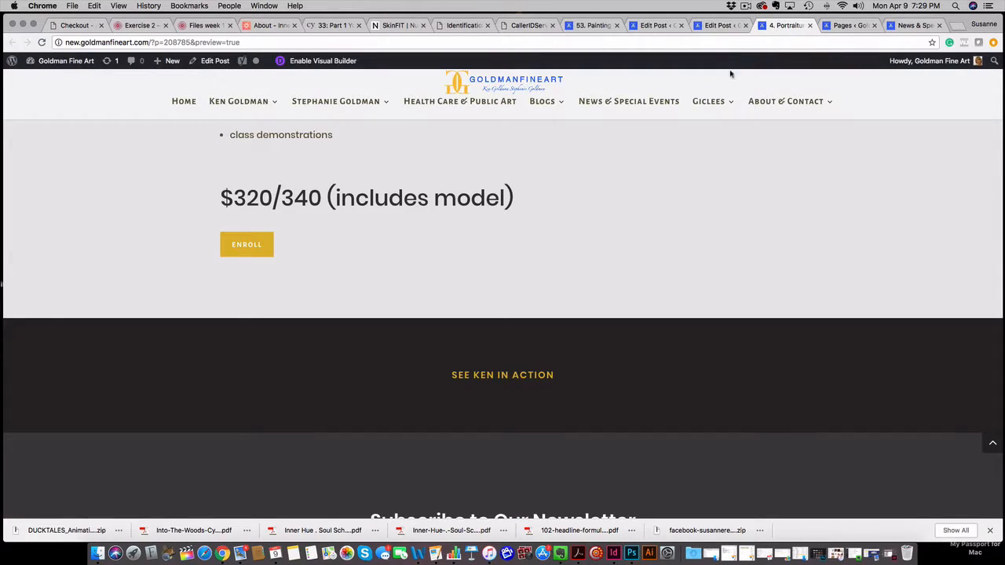
scroll(725, 165, "up", 15)
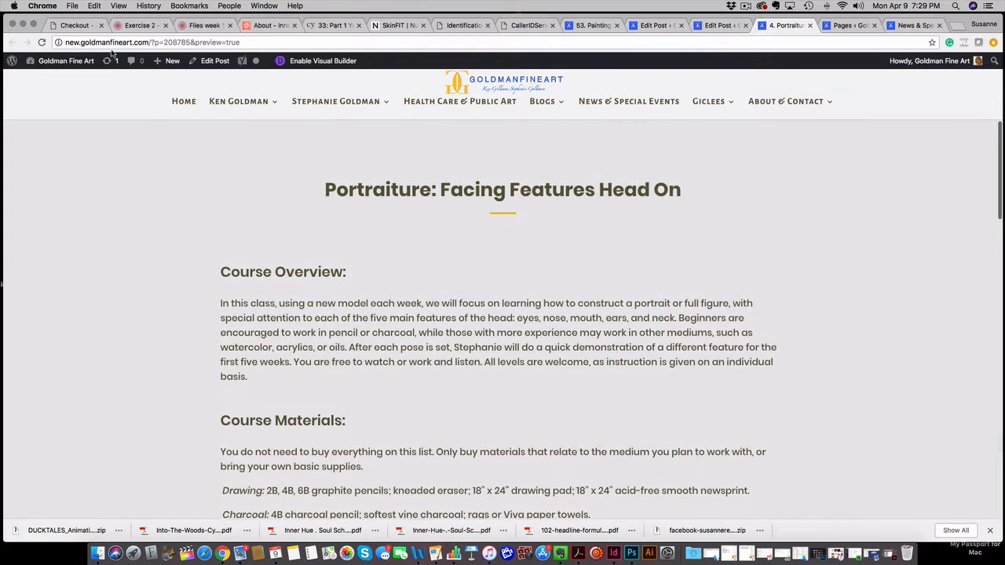
scroll(310, 189, "down", 20)
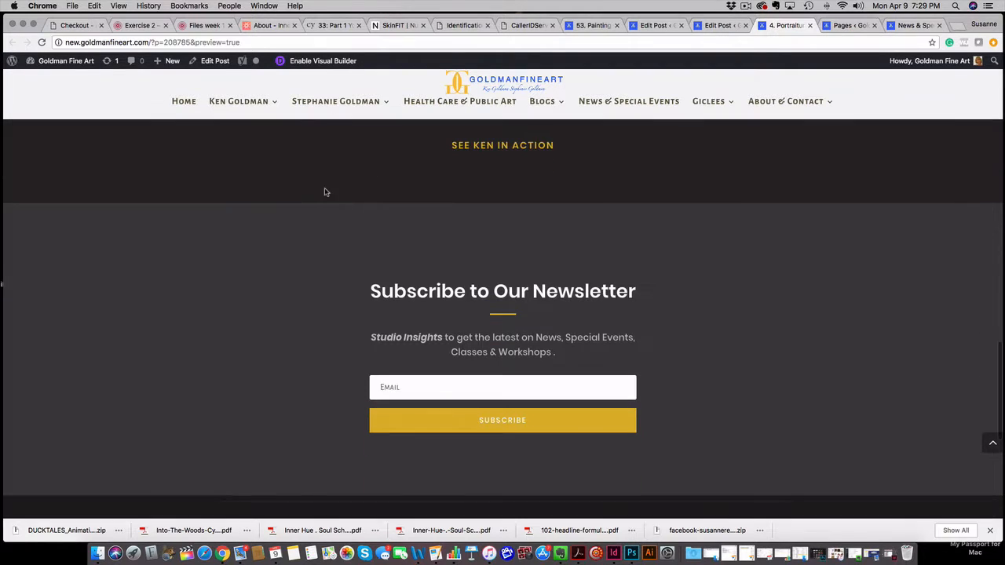
scroll(332, 166, "up", 3)
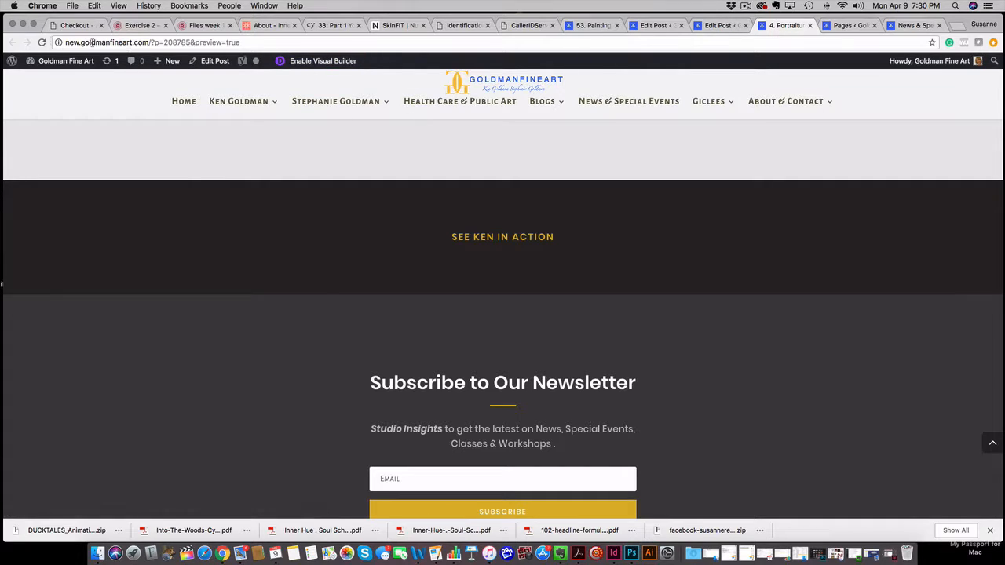
left_click(43, 42)
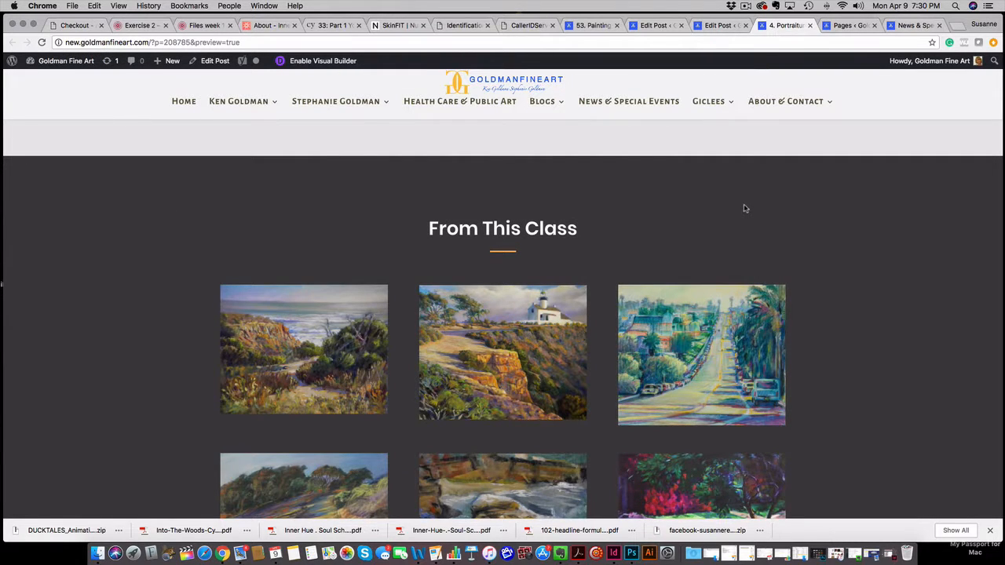
- Examine the From This Class image section and the area between its paintings and the newsletter signup
scroll(744, 208, "up", 2)
scroll(744, 208, "down", 7)
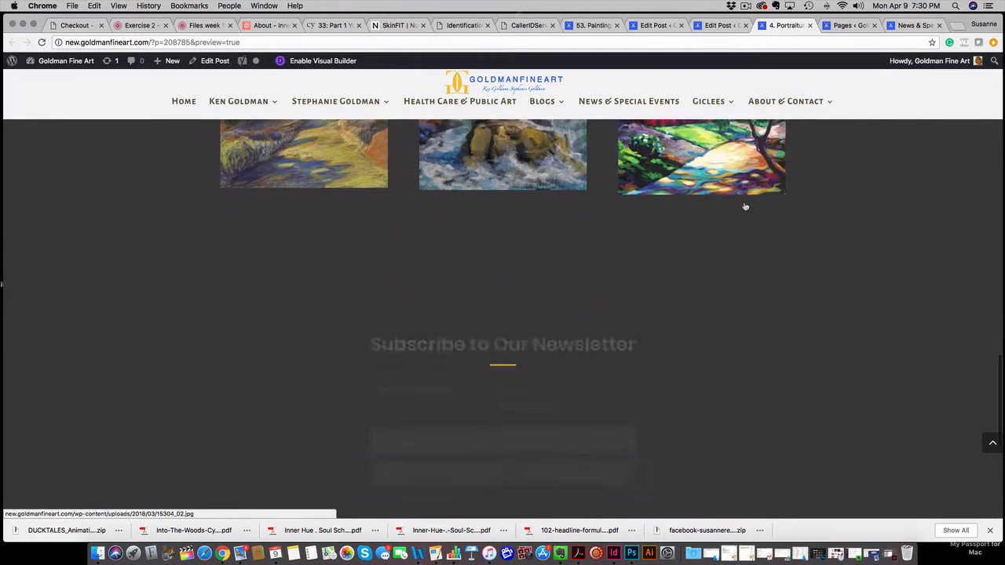
scroll(744, 205, "up", 2)
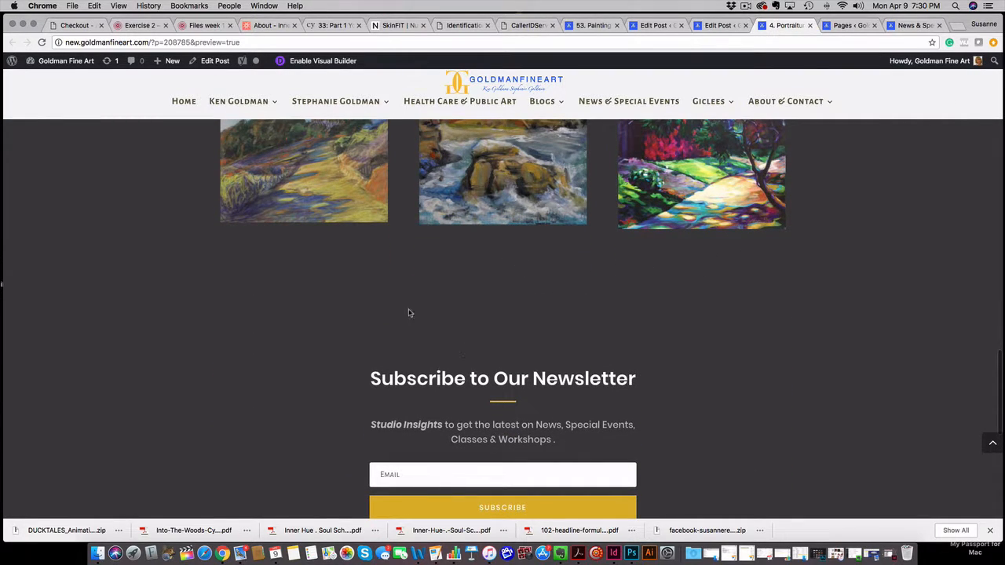
scroll(418, 339, "up", 6)
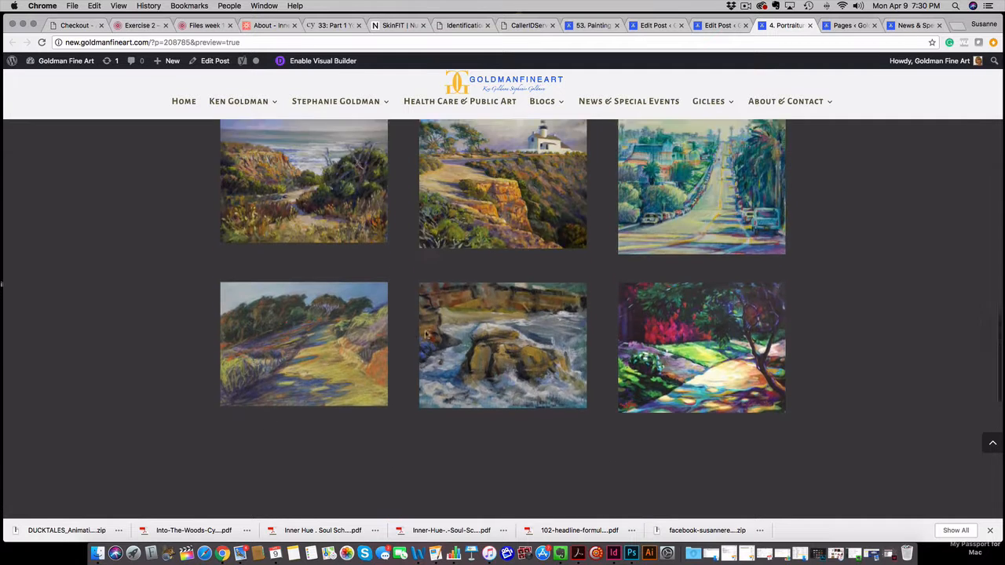
scroll(424, 332, "down", 3)
scroll(424, 334, "down", 5)
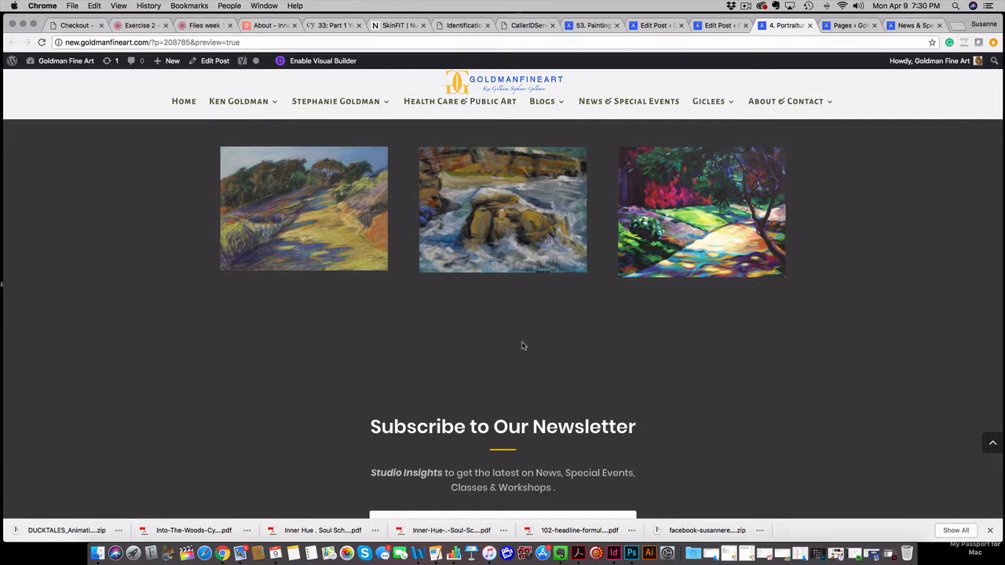
- Enable the Visual Builder and insert the "module-more cour..." section from the library's classes category between the class images and the newsletter signup
left_click(328, 64)
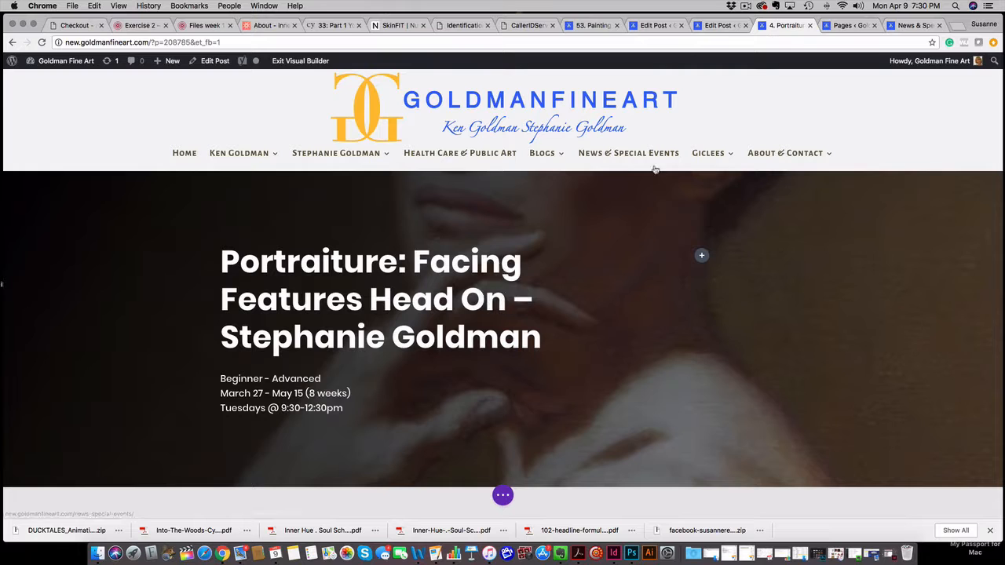
scroll(881, 344, "down", 8)
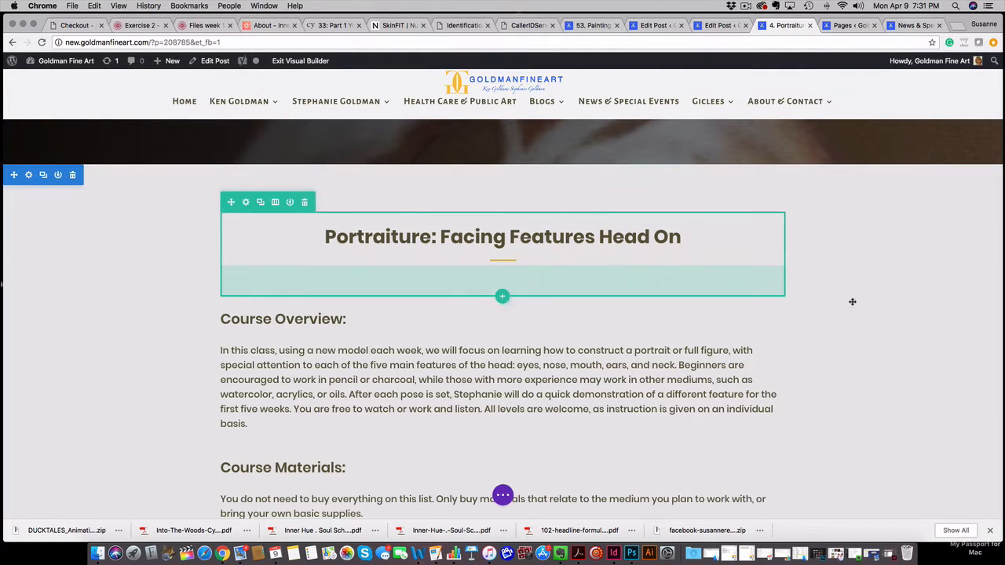
scroll(906, 320, "down", 15)
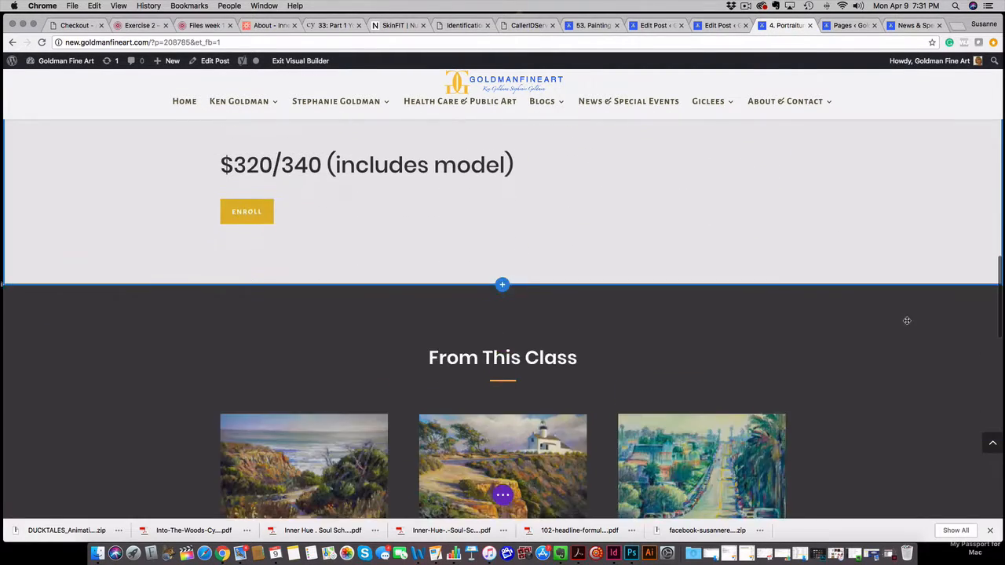
scroll(905, 320, "down", 10)
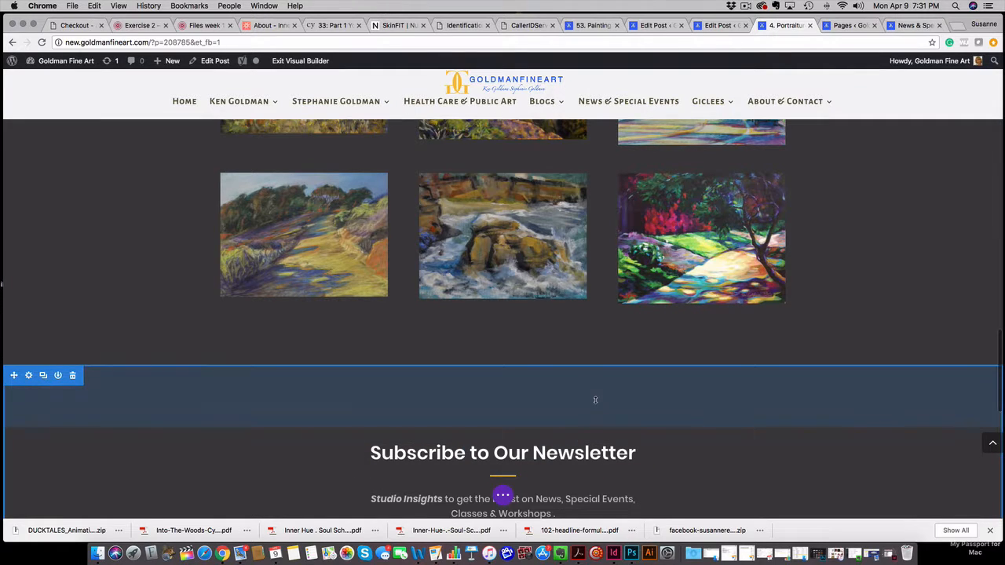
mouse_move(514, 351)
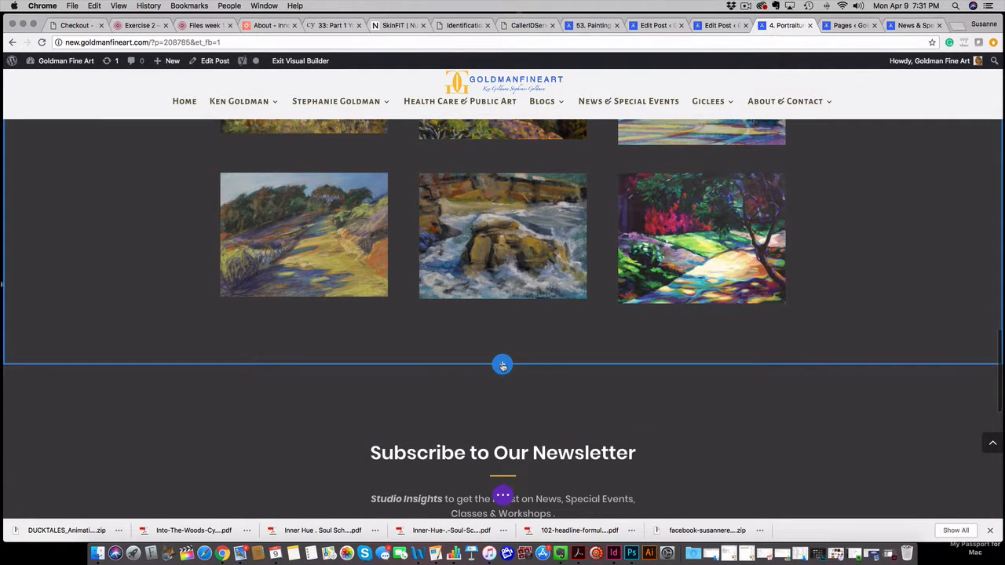
left_click(502, 366)
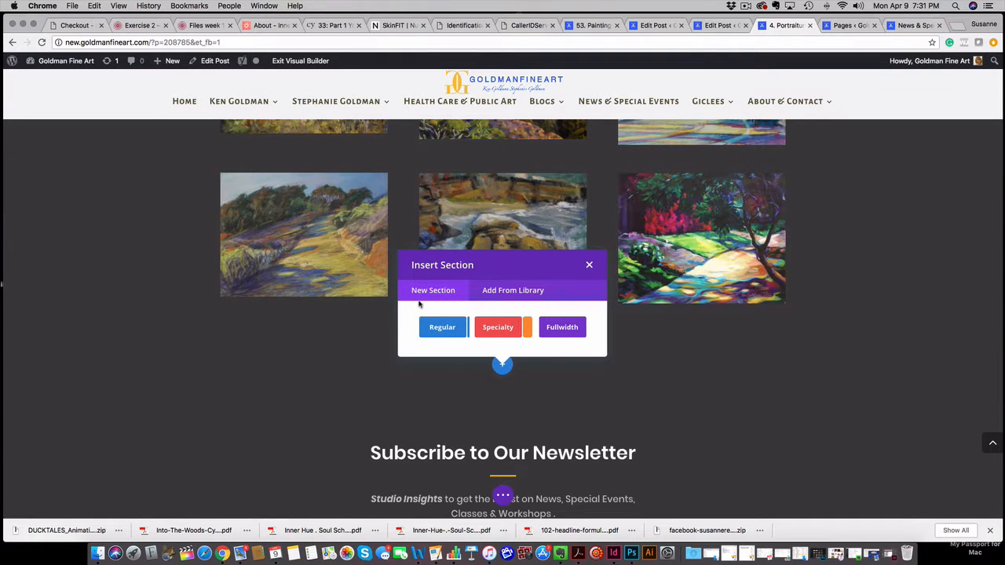
left_click(514, 290)
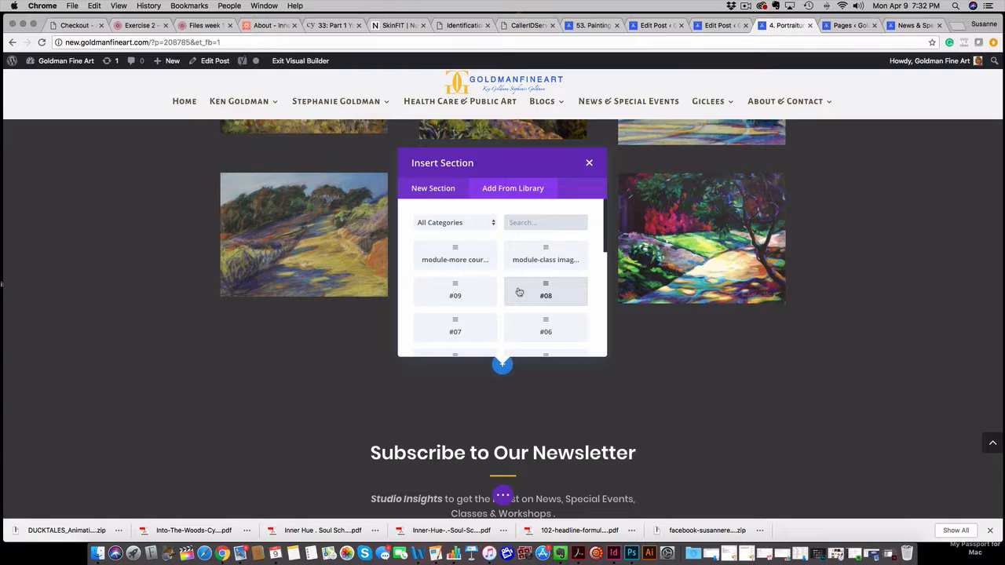
left_click(490, 224)
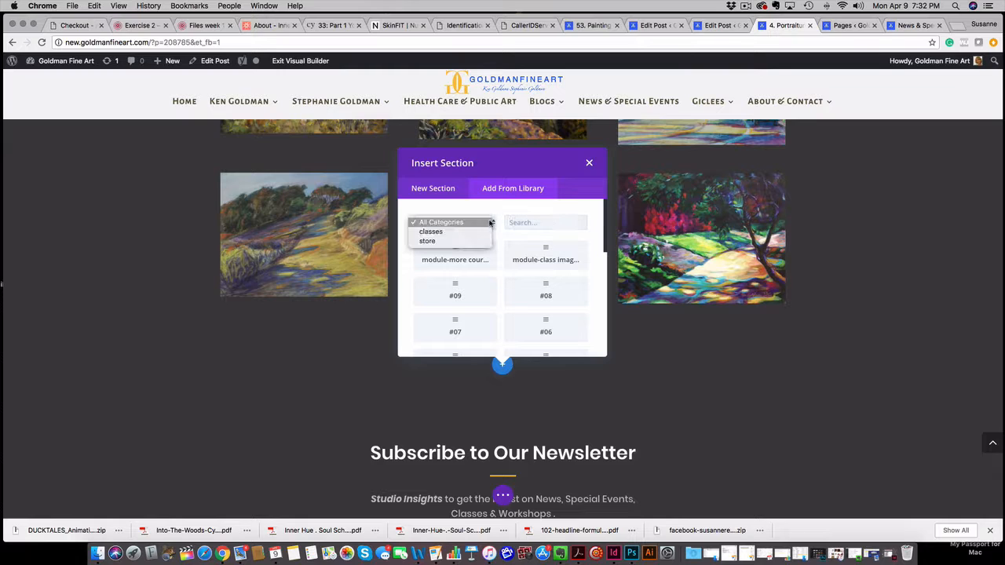
left_click(463, 232)
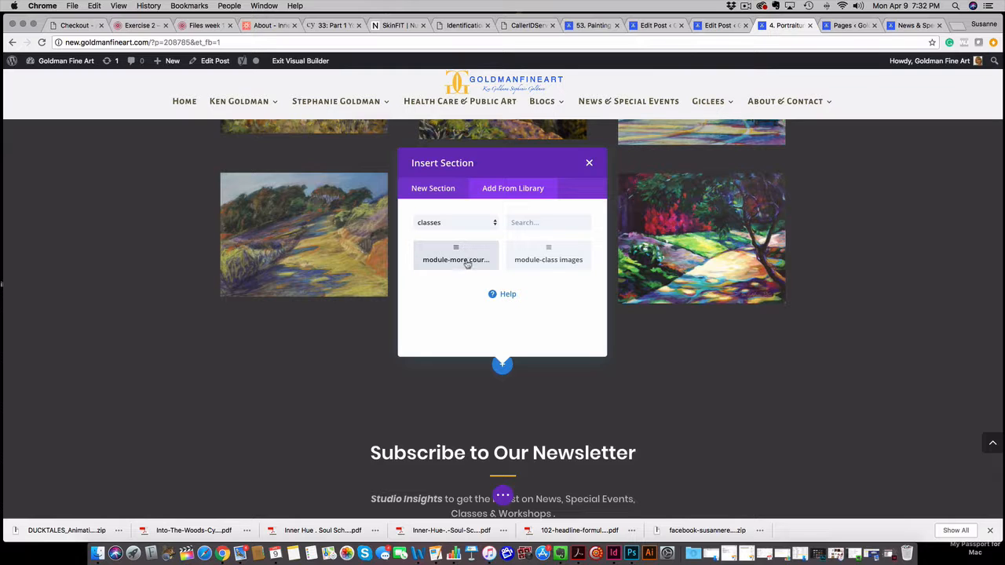
left_click(470, 262)
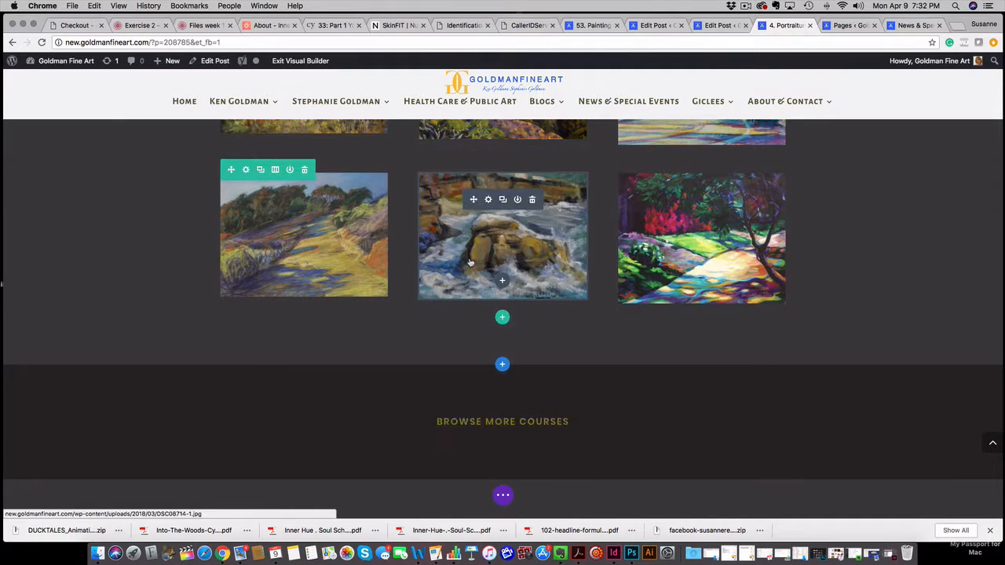
- Check the new Browse More Courses section above the newsletter signup and save the post as a draft from the Visual Builder
scroll(760, 321, "down", 2)
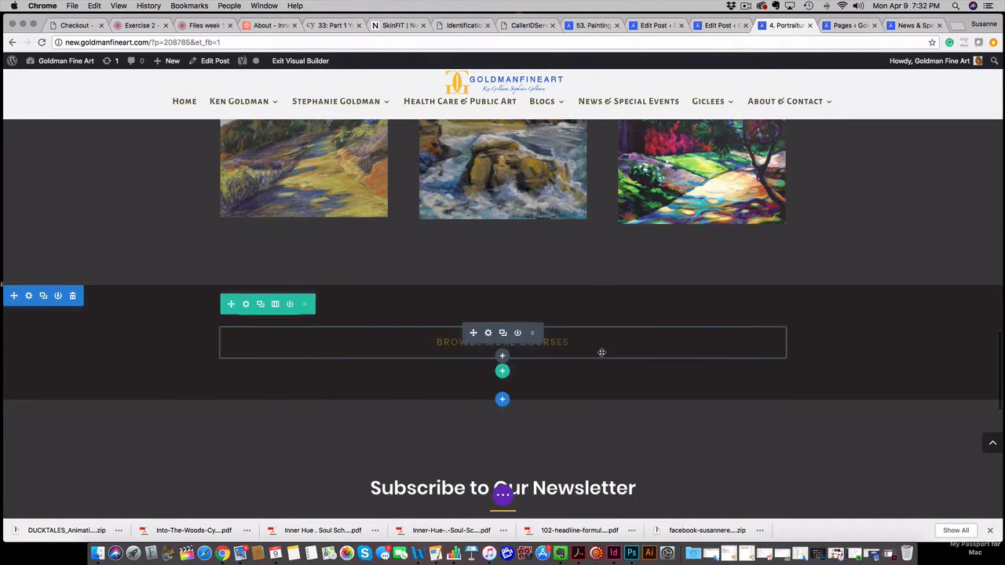
scroll(782, 367, "down", 1)
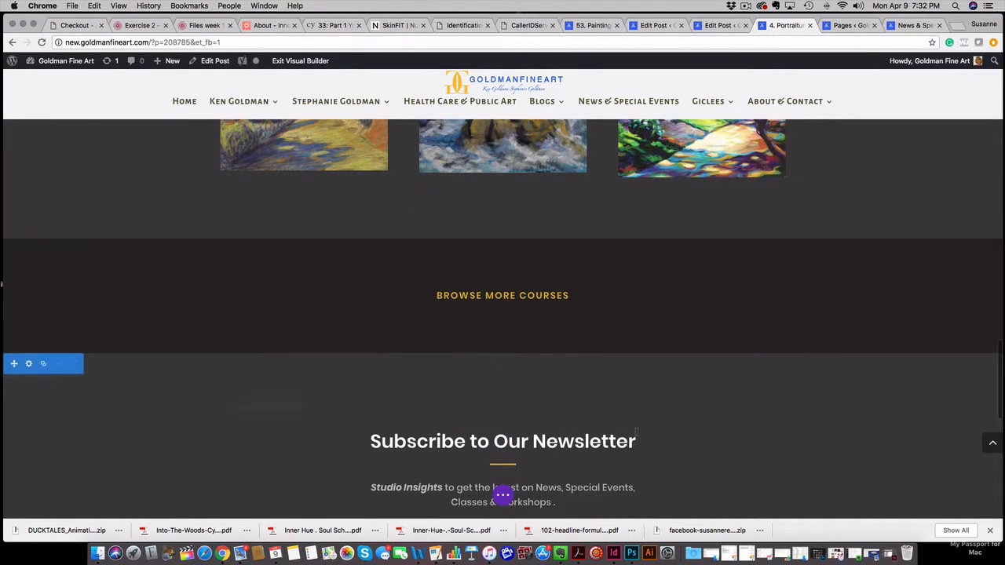
left_click(503, 495)
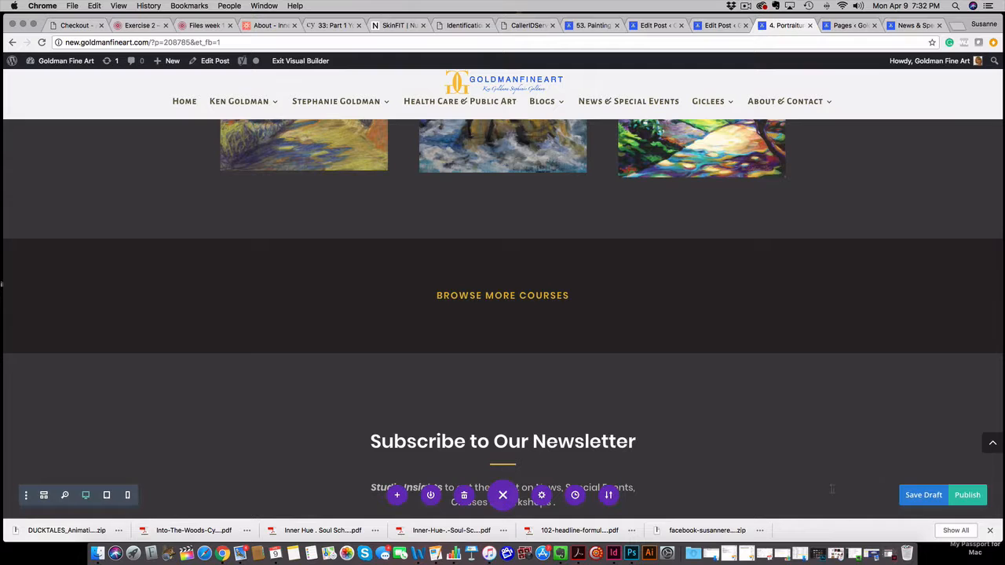
left_click(924, 495)
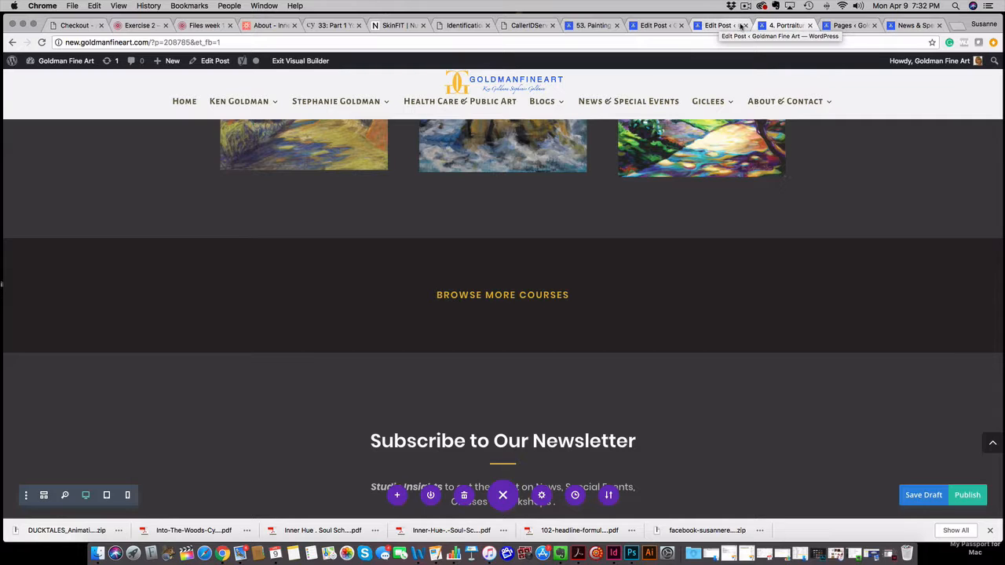
- Close the portraiture post's editor tab and review its Visual Builder page from the price and Enroll area to the Browse More Courses section
left_click(745, 26)
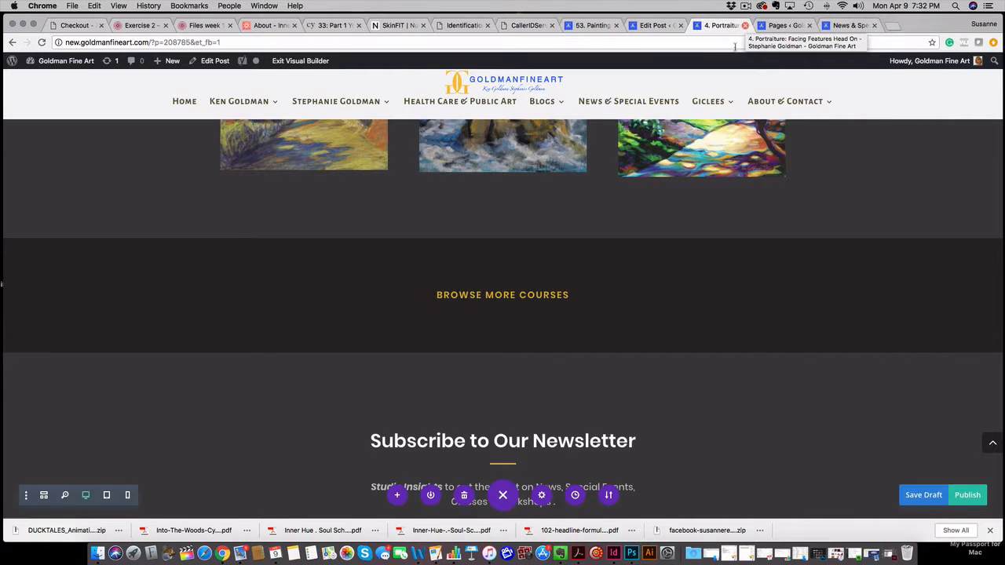
mouse_move(707, 108)
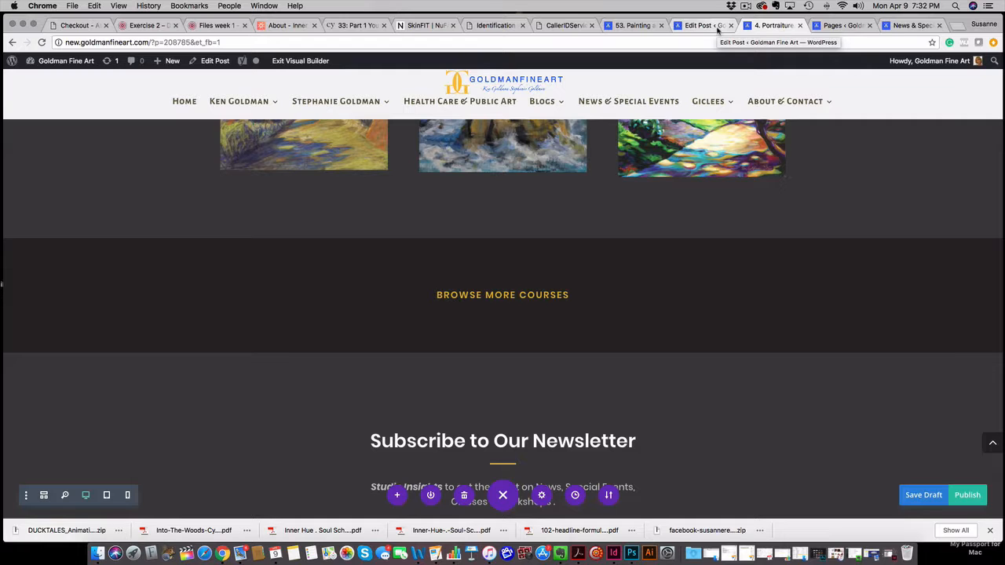
mouse_move(623, 265)
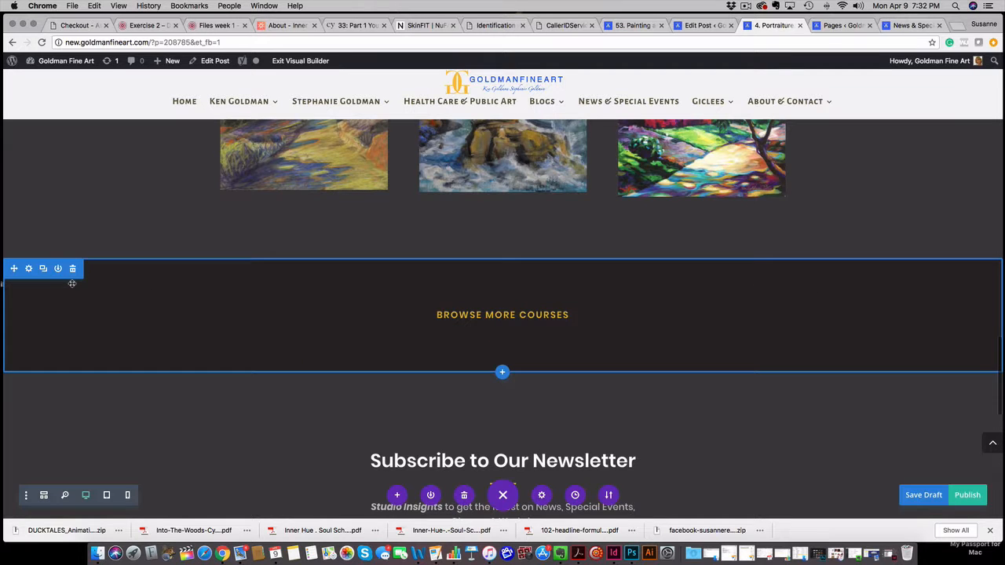
scroll(79, 284, "up", 10)
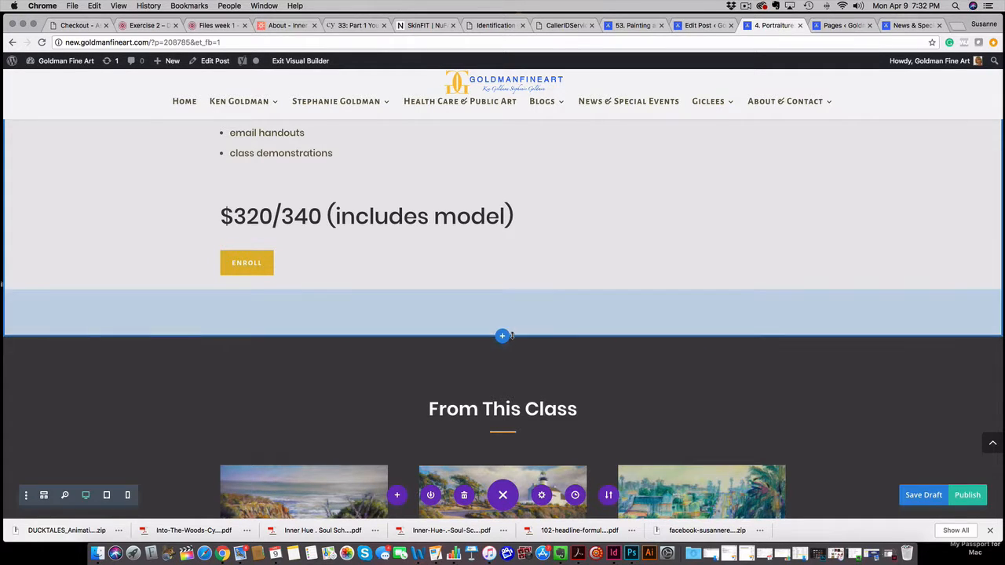
scroll(578, 338, "down", 10)
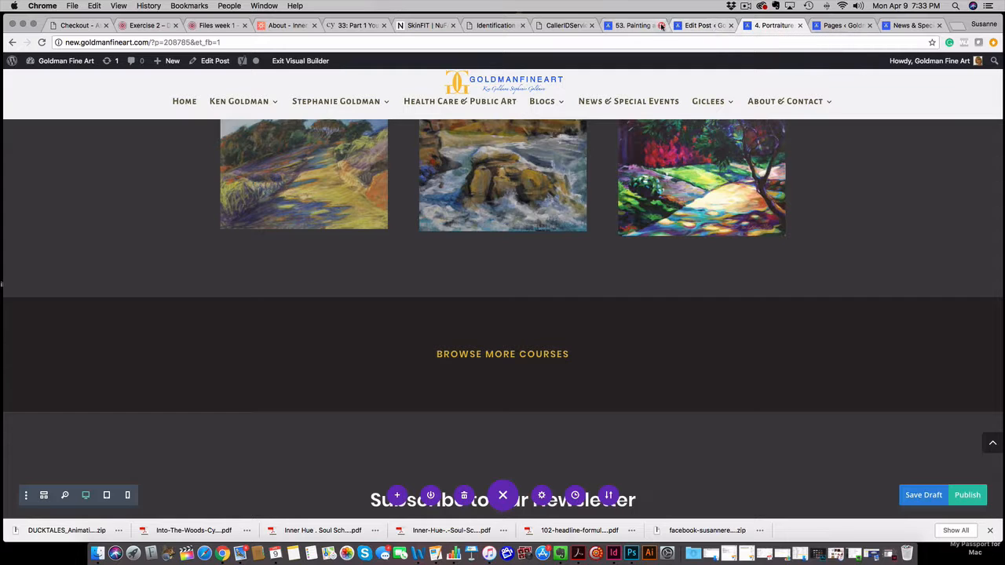
- Switch to the test class post's editor and leave it without saving to open the list of all posts
left_click(702, 25)
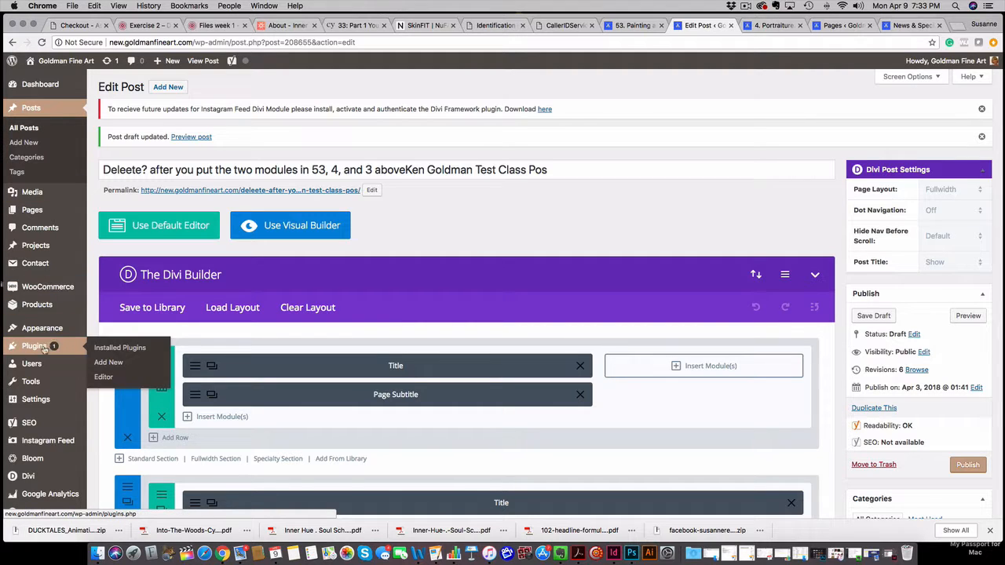
left_click(22, 128)
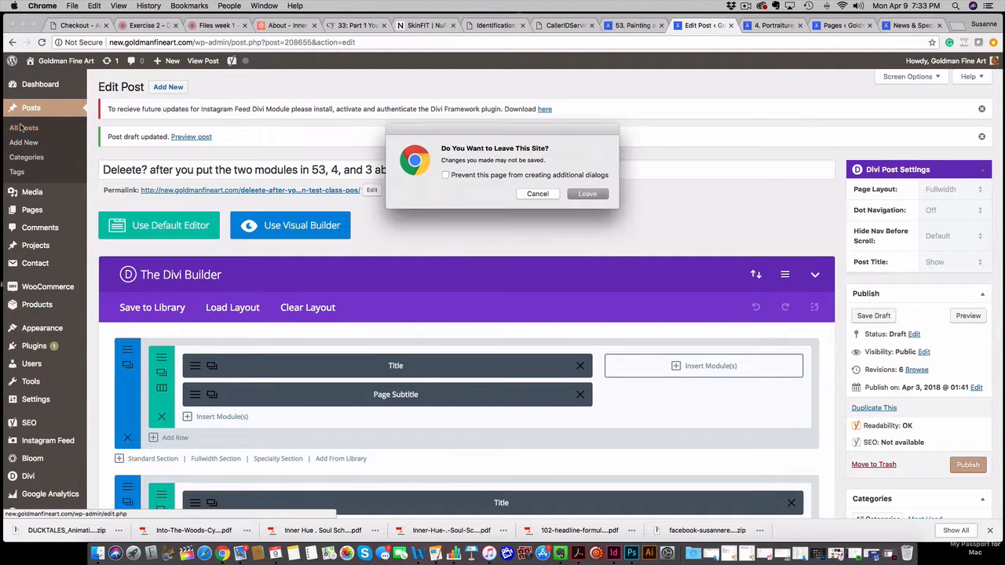
left_click(588, 195)
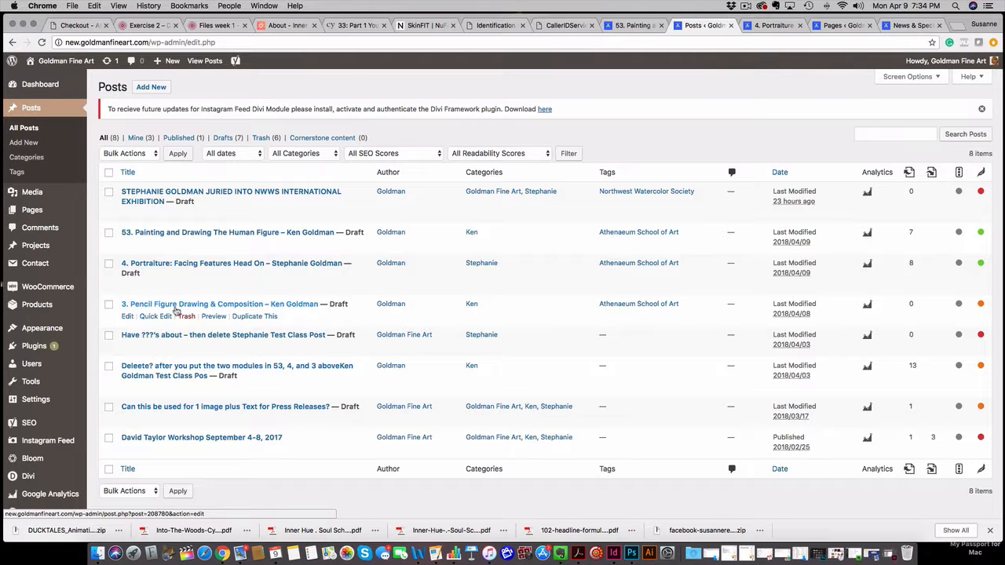
- Add a new post and set its Divi page layout to Fullwidth
left_click(149, 88)
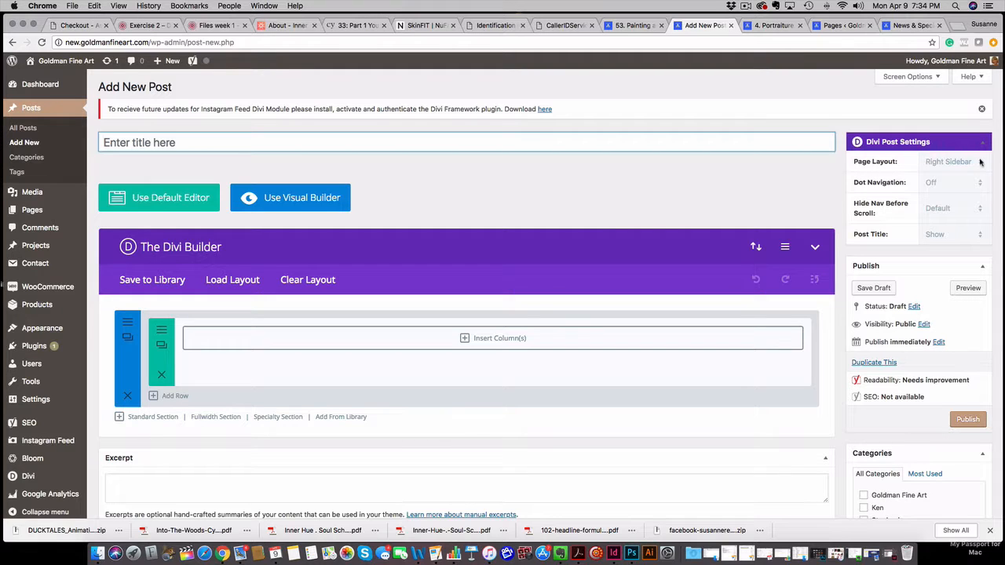
left_click(980, 161)
left_click(952, 182)
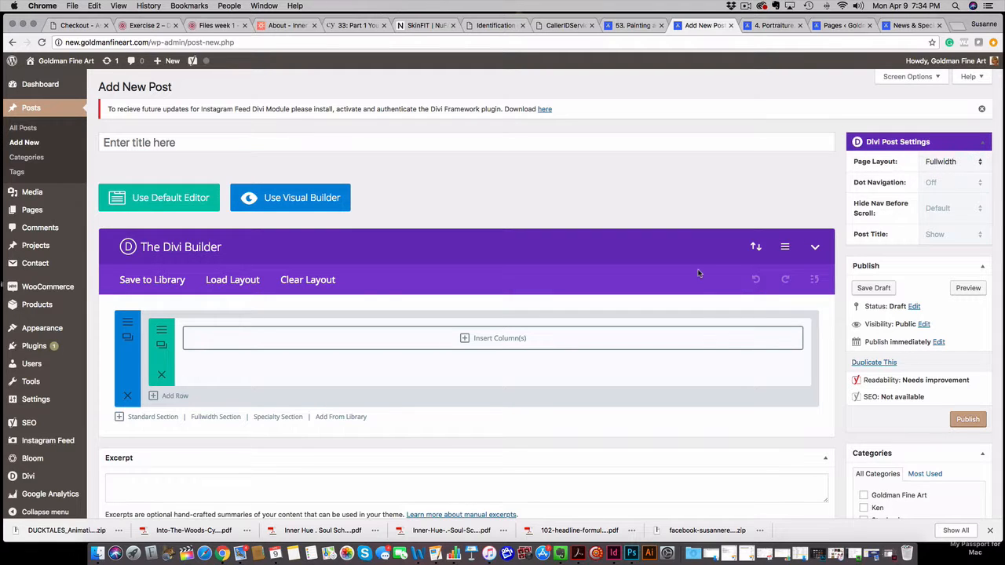
- Load the saved "Class Template" layout into the new post's Divi Builder
left_click(227, 283)
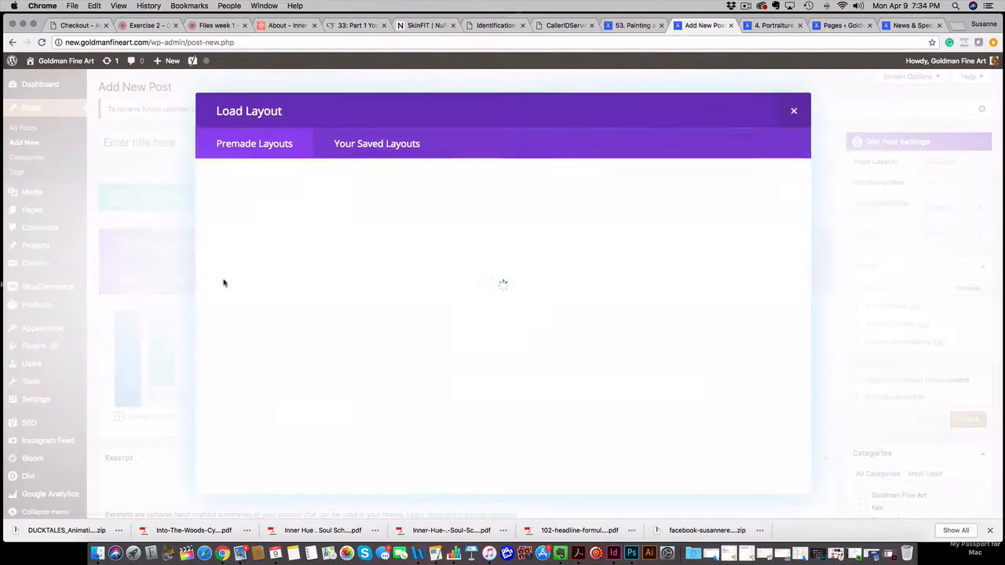
left_click(365, 149)
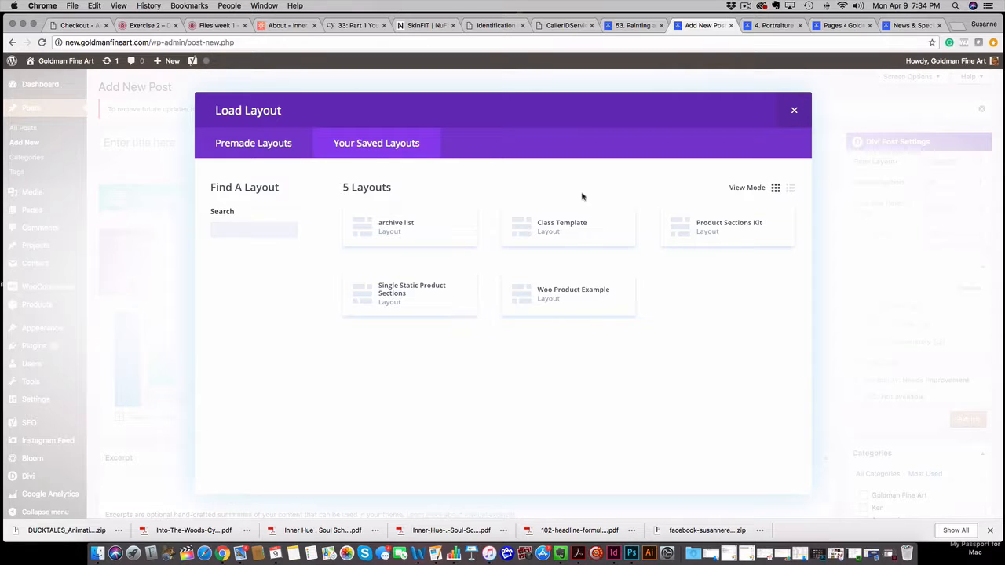
left_click(527, 227)
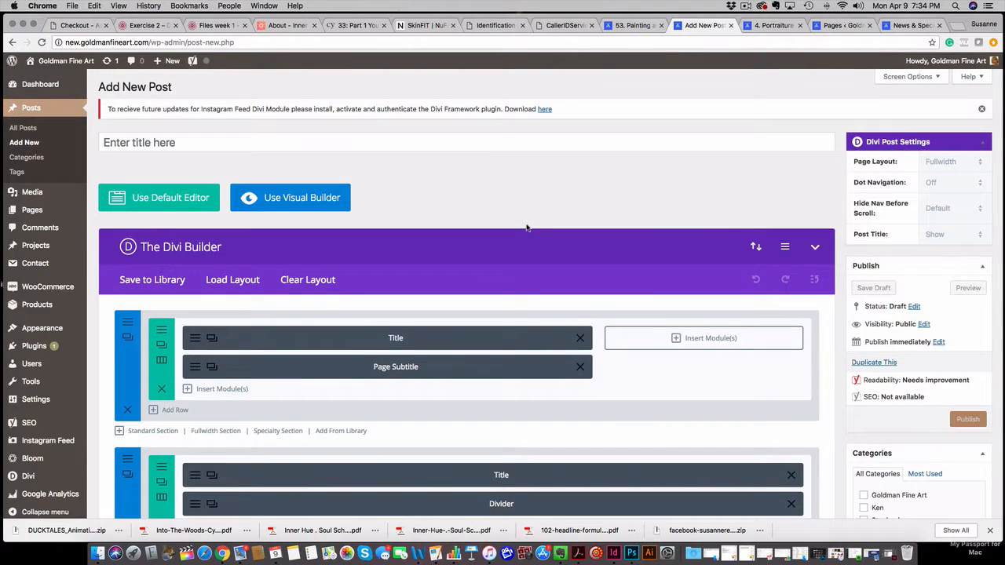
- Examine the sections and modules of the loaded class template, from the title section down to the social media section
scroll(551, 244, "down", 15)
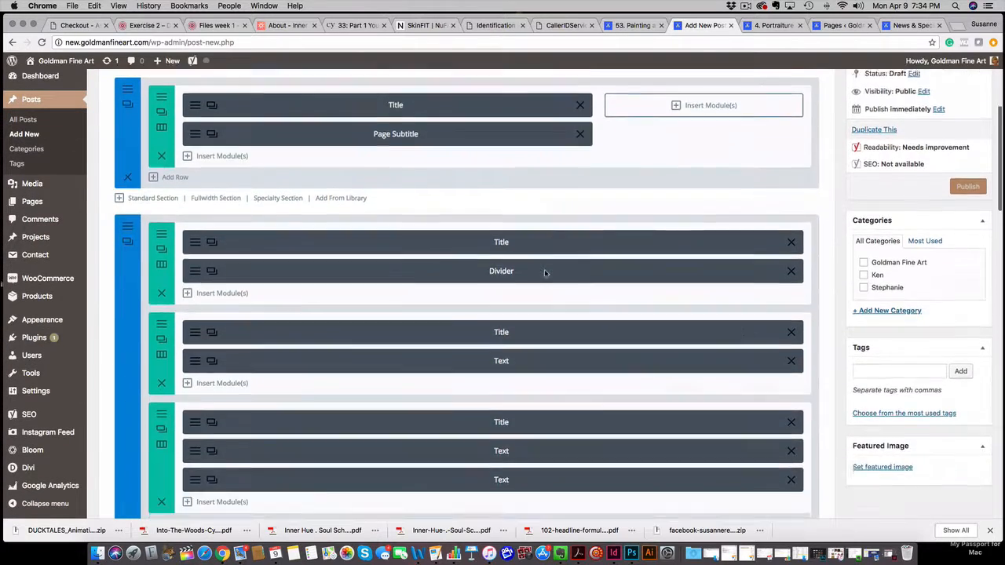
scroll(545, 271, "down", 20)
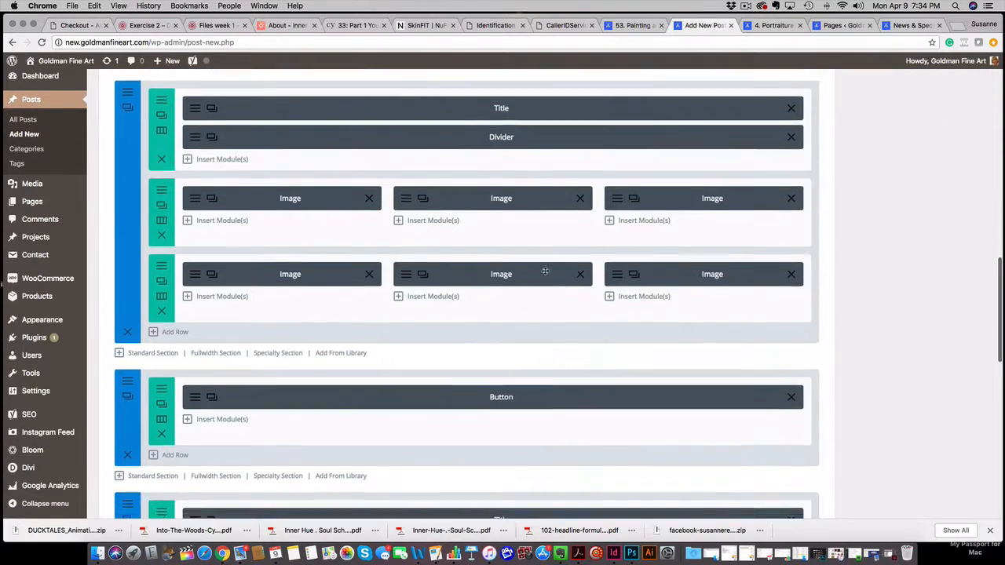
scroll(545, 270, "down", 15)
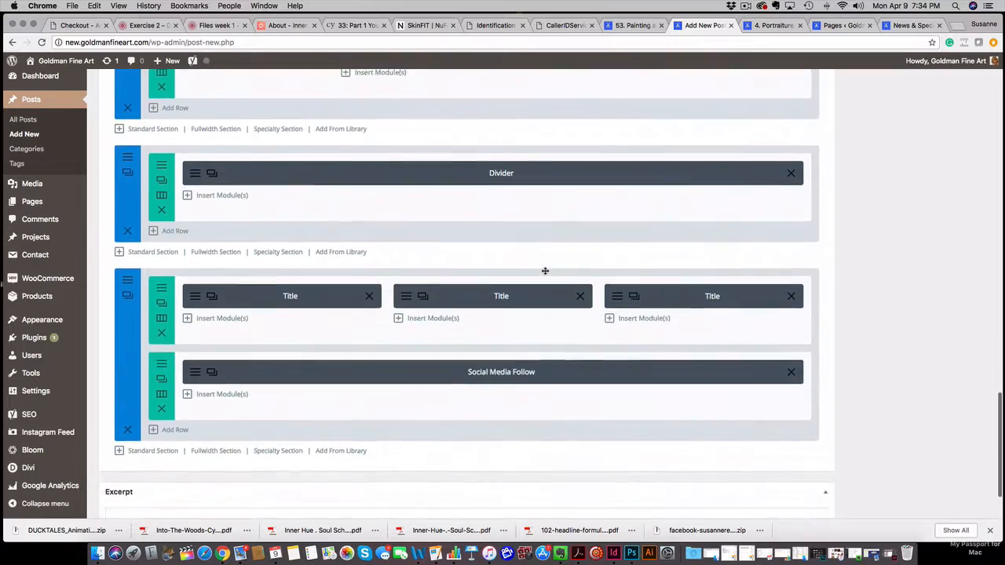
scroll(545, 271, "up", 20)
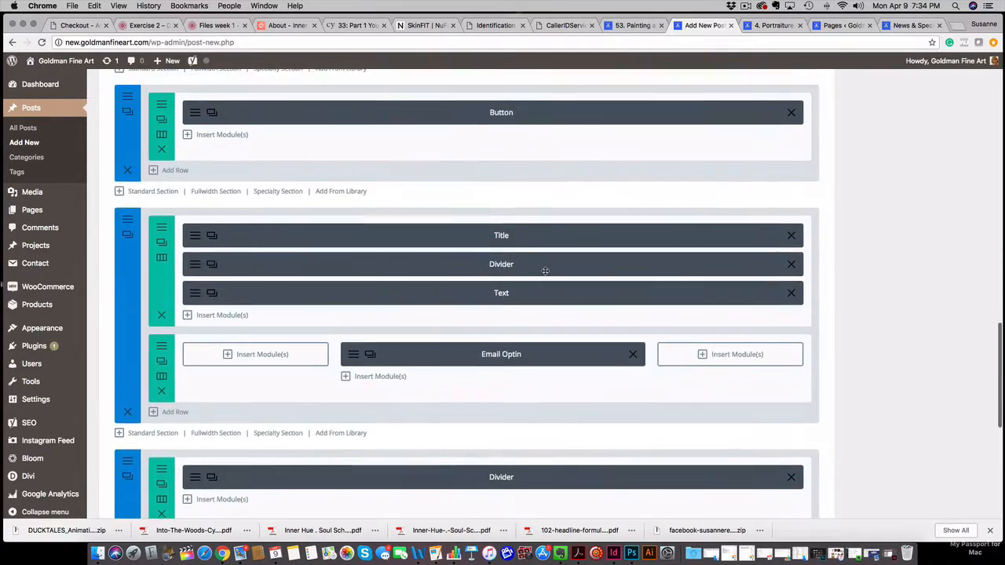
scroll(545, 271, "up", 15)
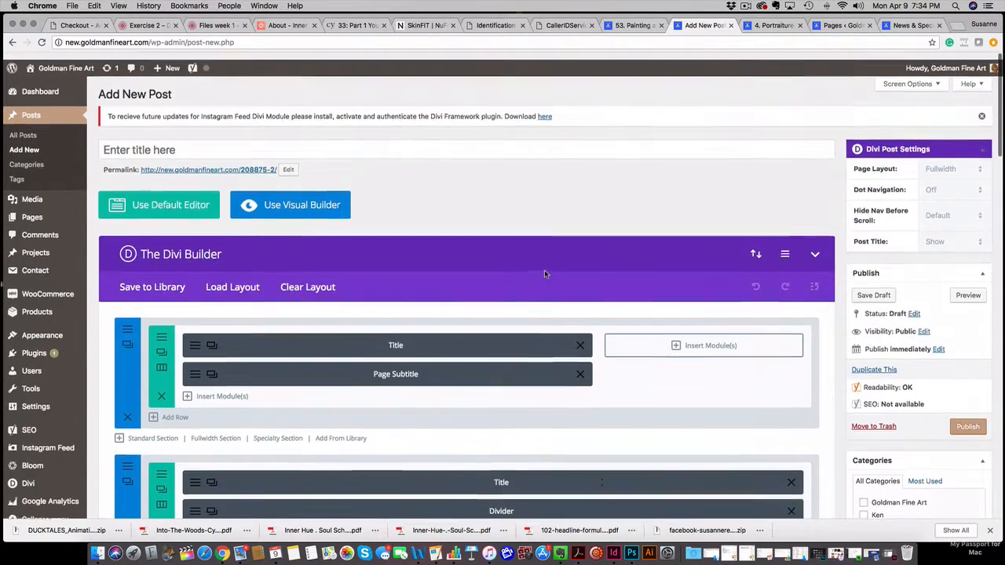
scroll(544, 272, "down", 5)
scroll(545, 274, "down", 2)
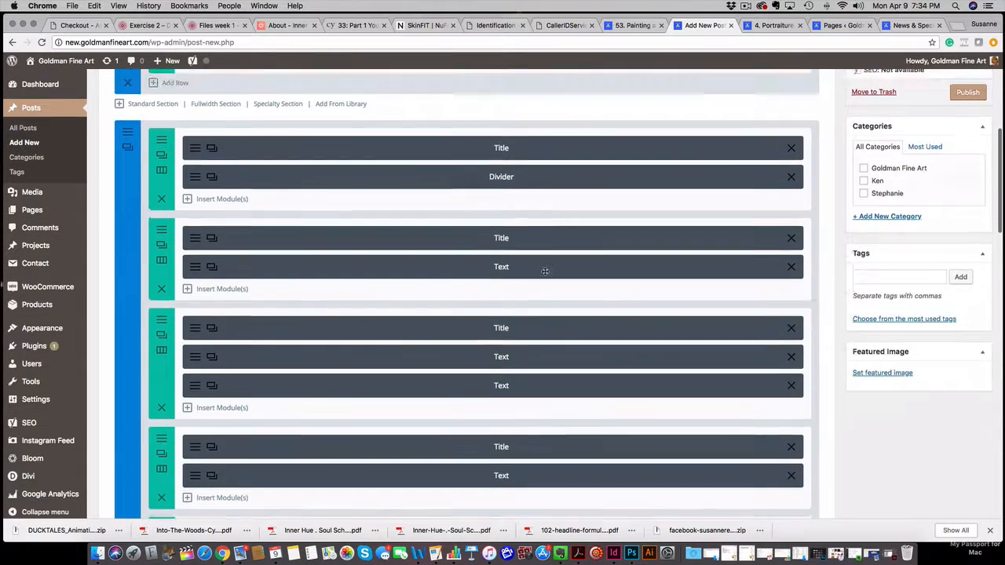
scroll(545, 274, "up", 6)
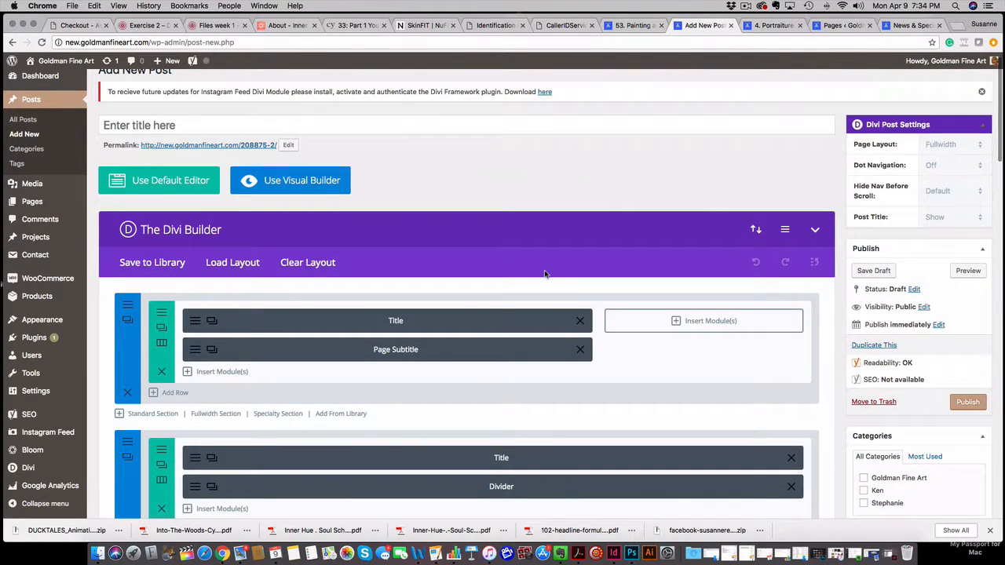
scroll(545, 274, "down", 2)
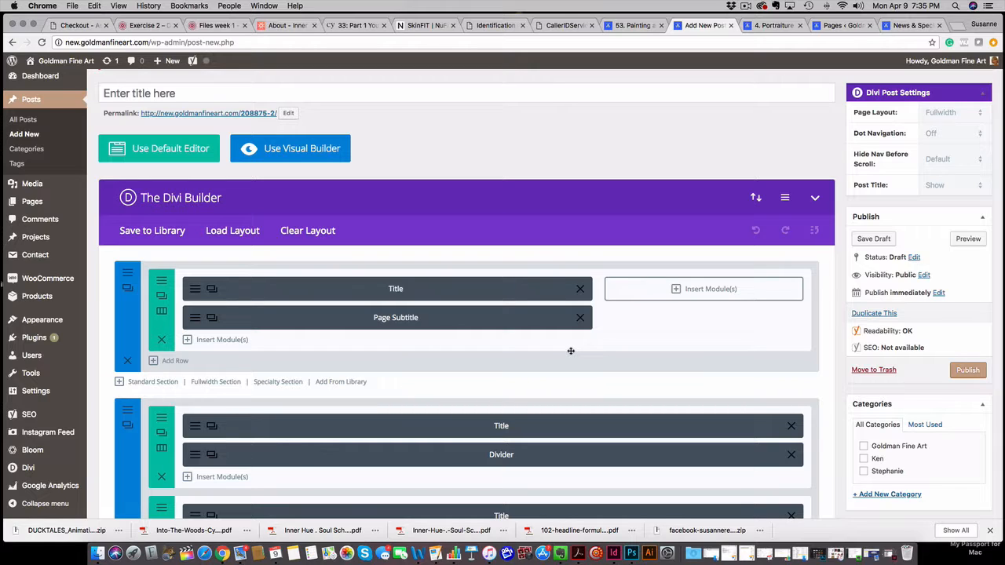
- Leave the new post's editor without saving and open the account's profile page
left_click(944, 67)
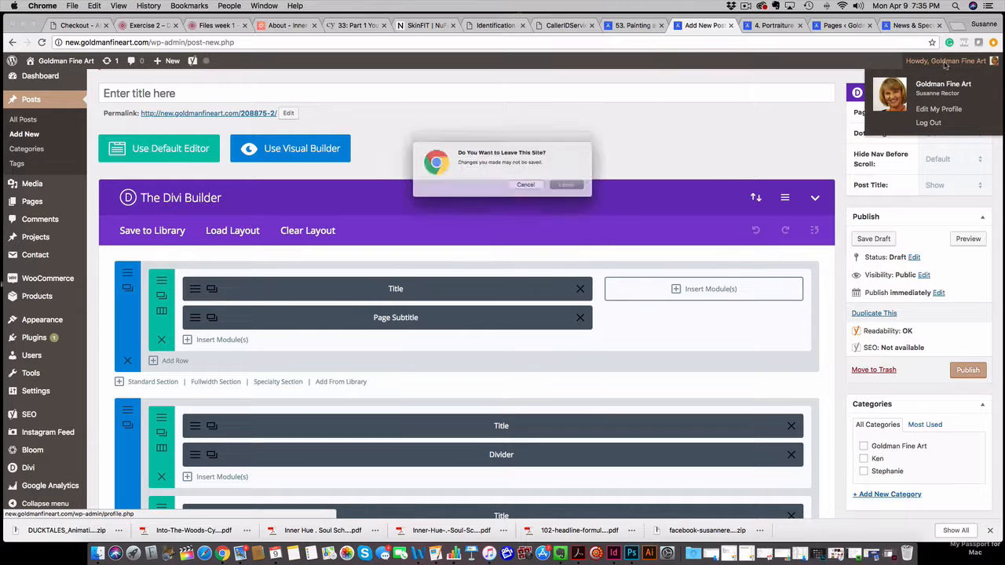
left_click(532, 188)
left_click(929, 114)
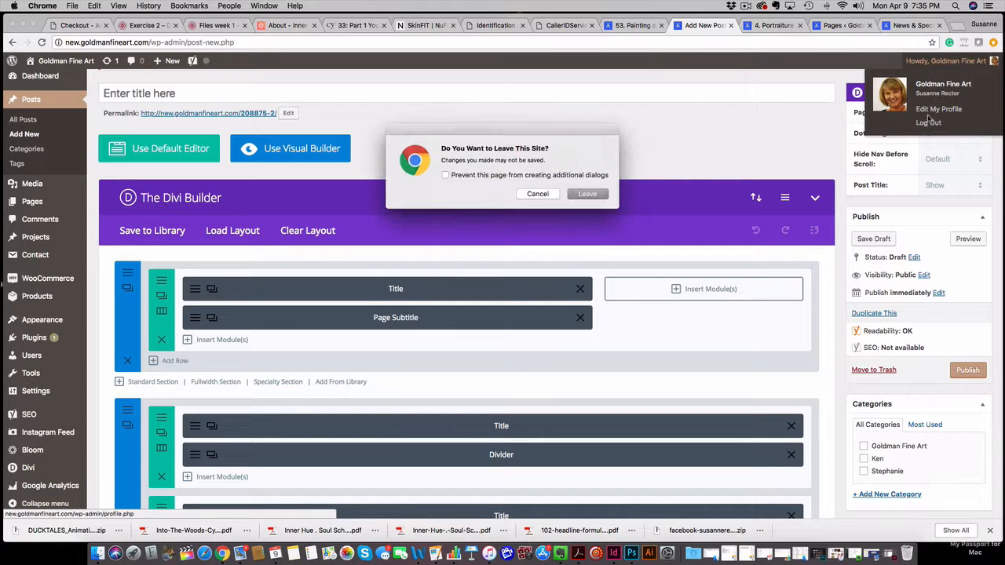
left_click(587, 193)
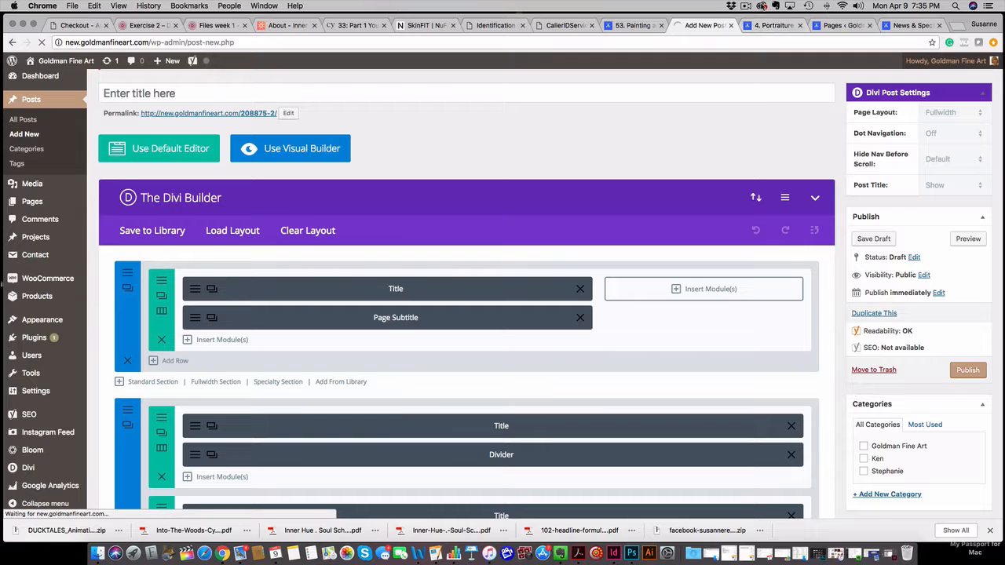